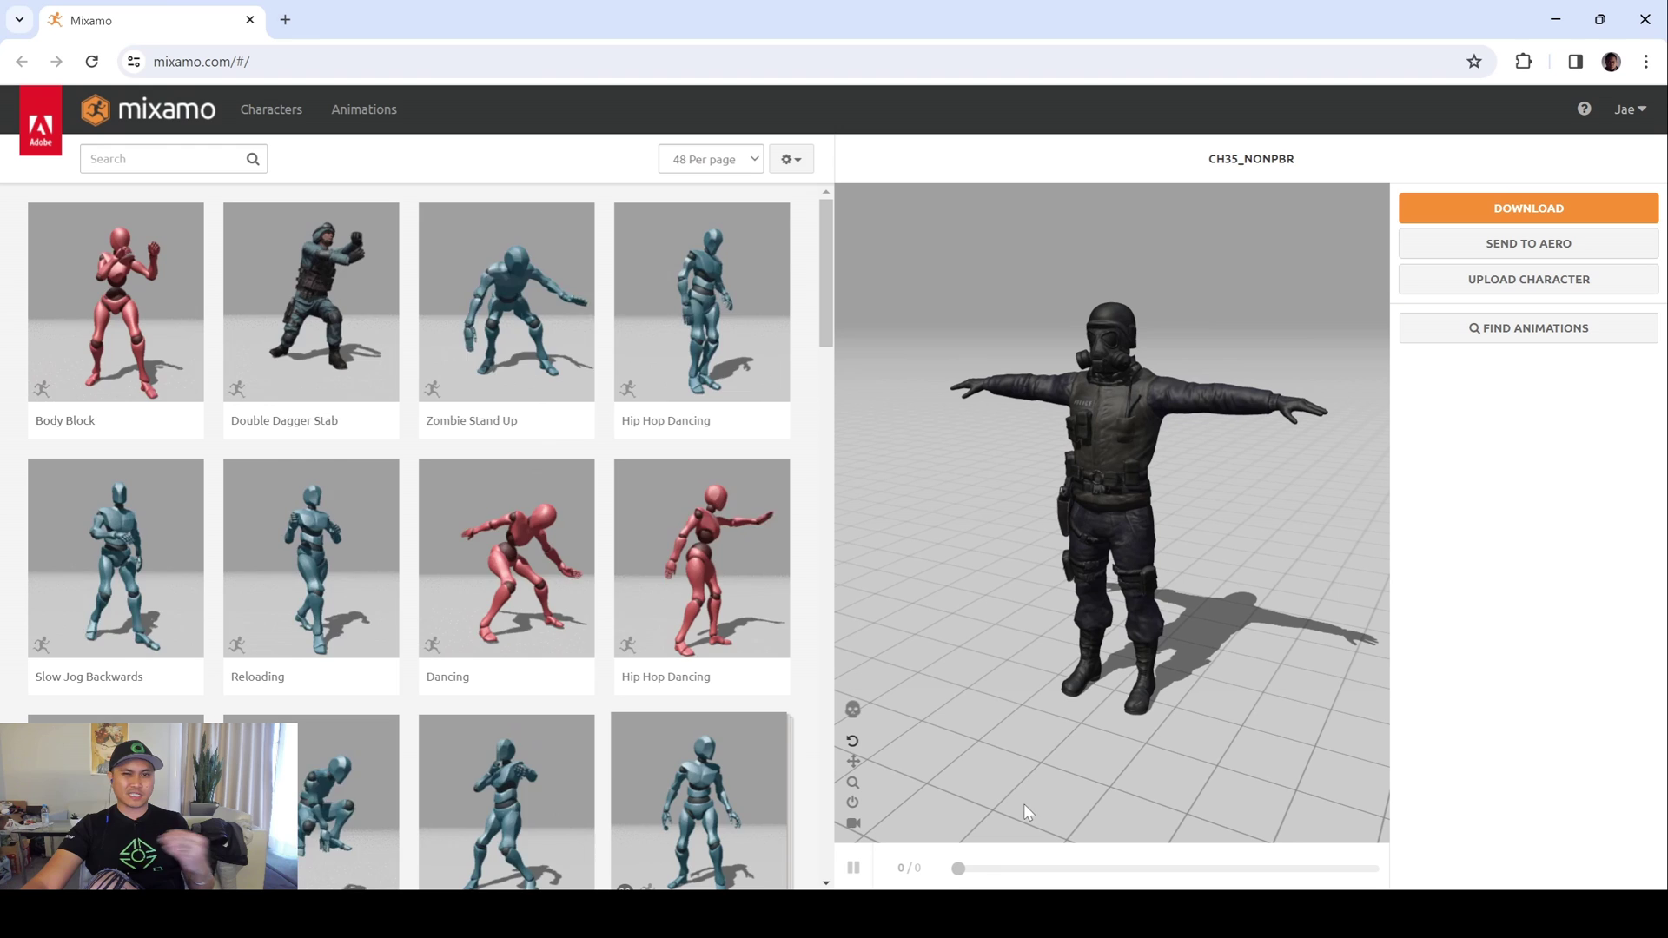
scroll(1129, 356, up, 1)
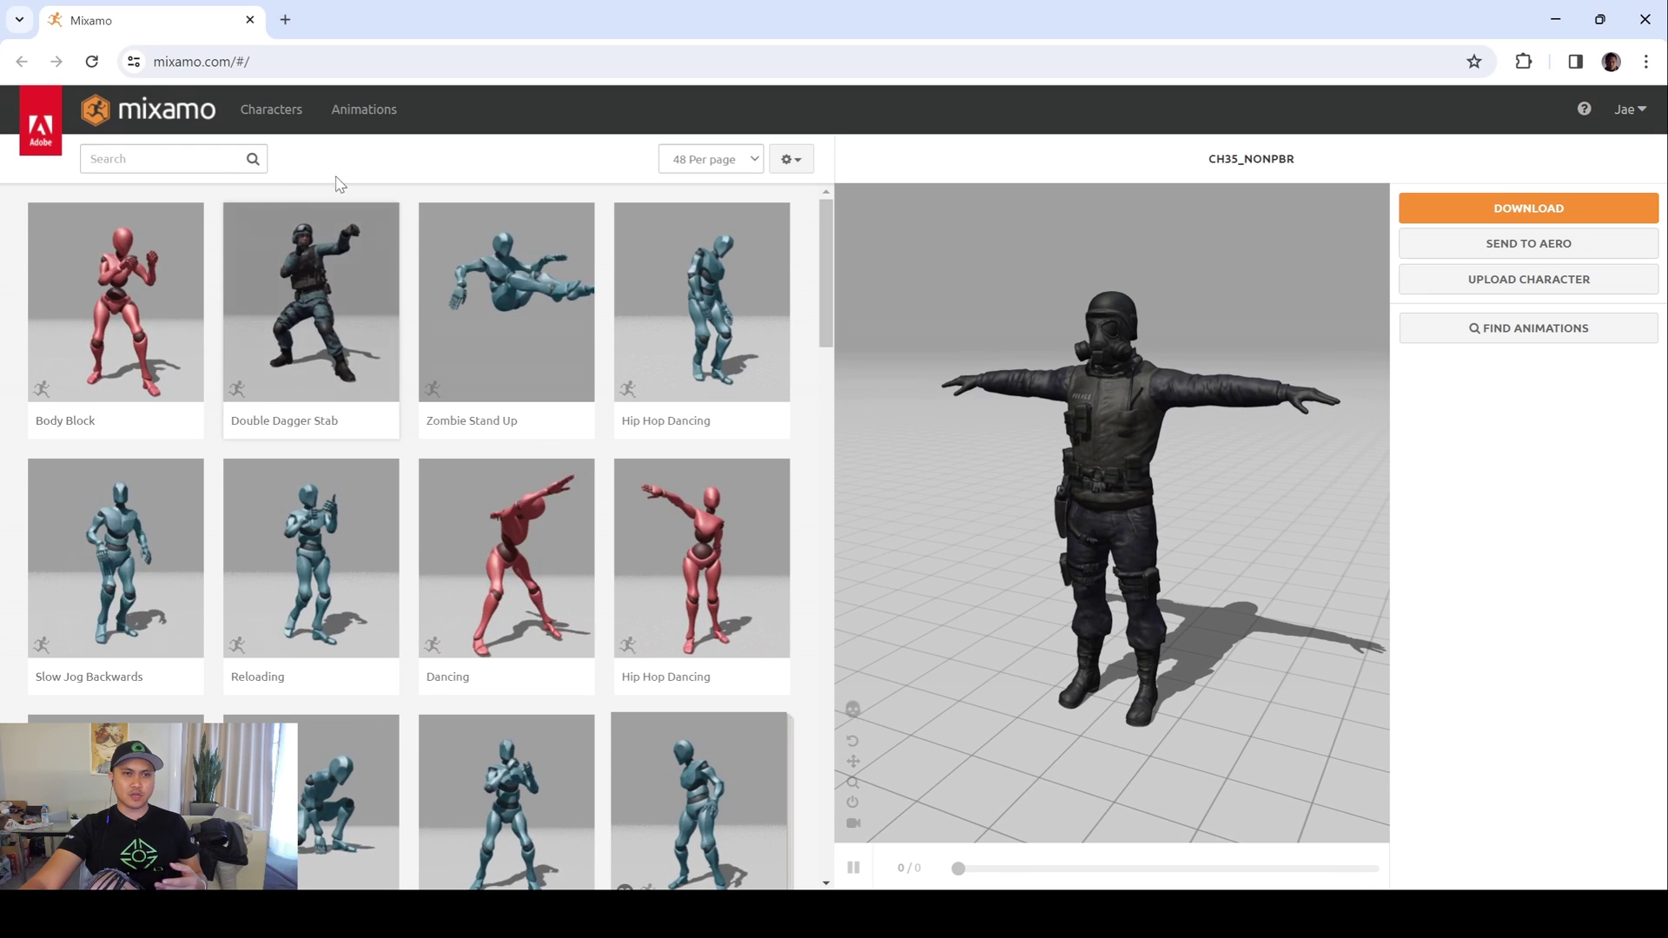
scroll(704, 469, down, 2)
- Apply the Hip Hop Dancing animation and download it as FBX Binary, With Skin, 30 fps
click(731, 418)
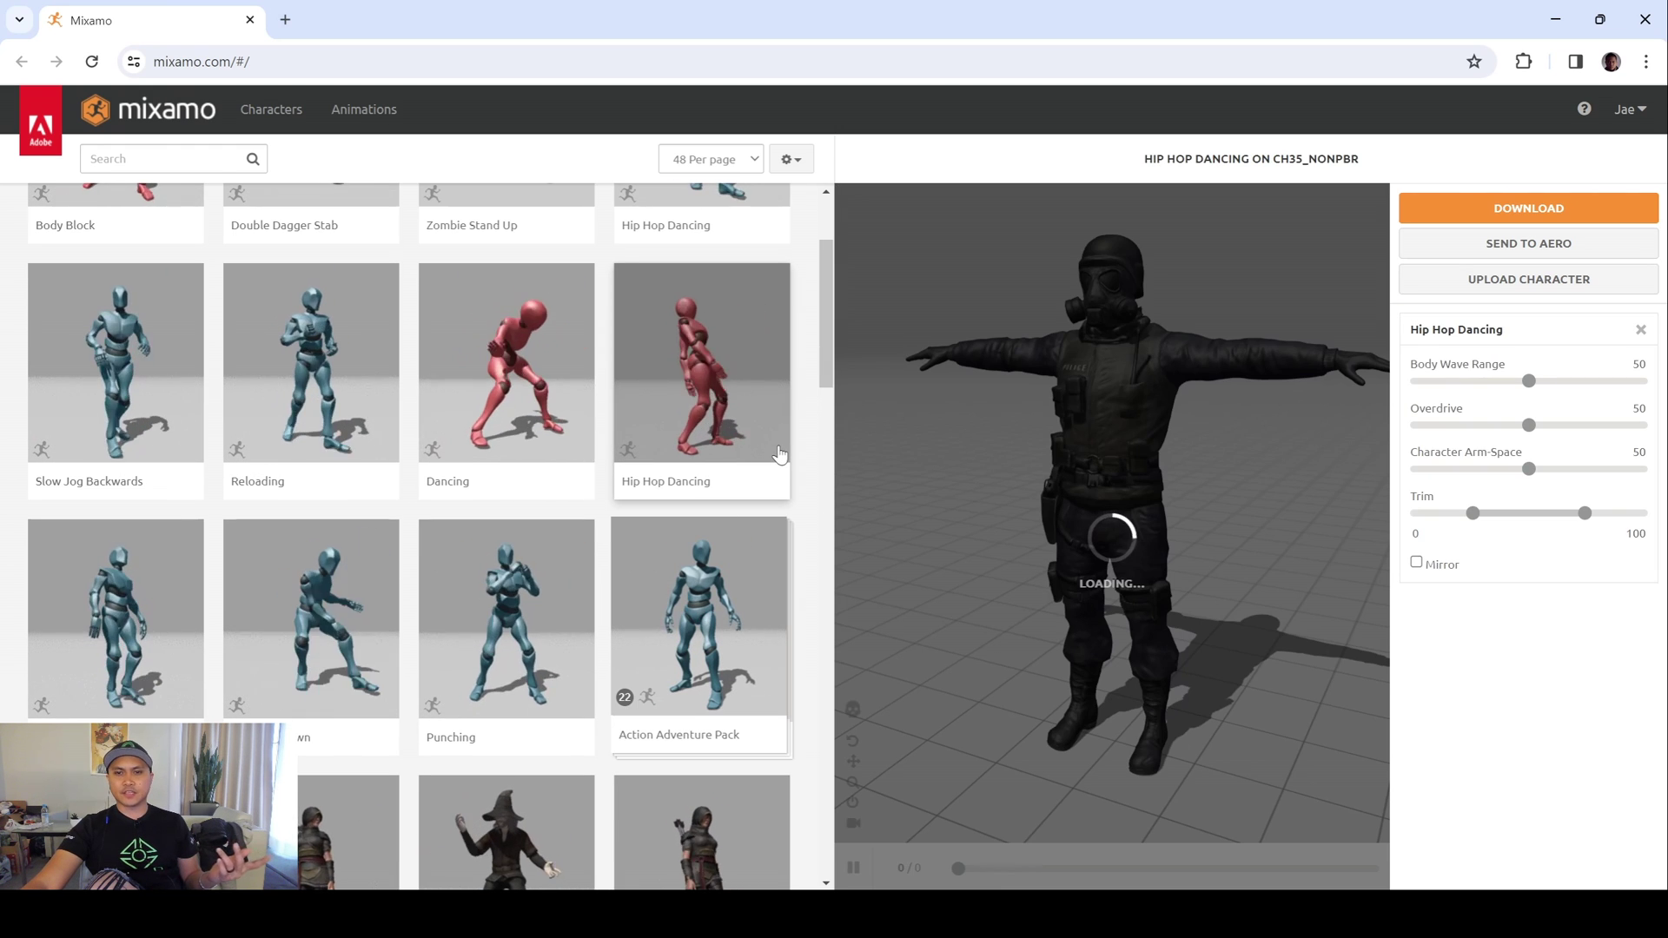
click(1504, 215)
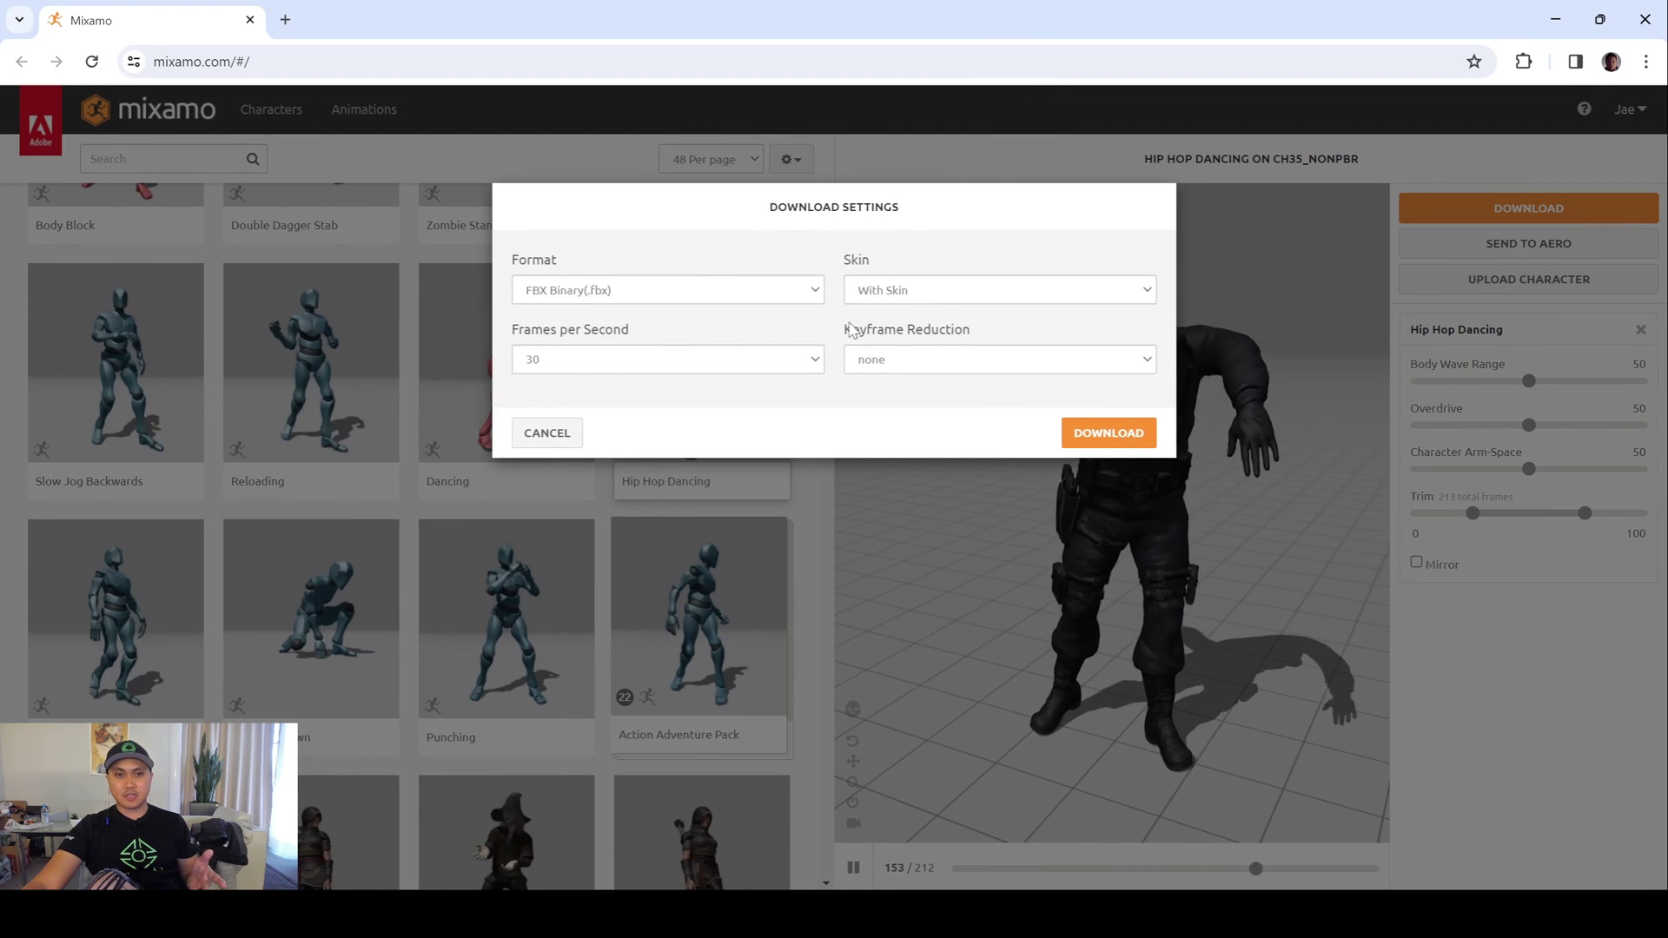
click(1109, 433)
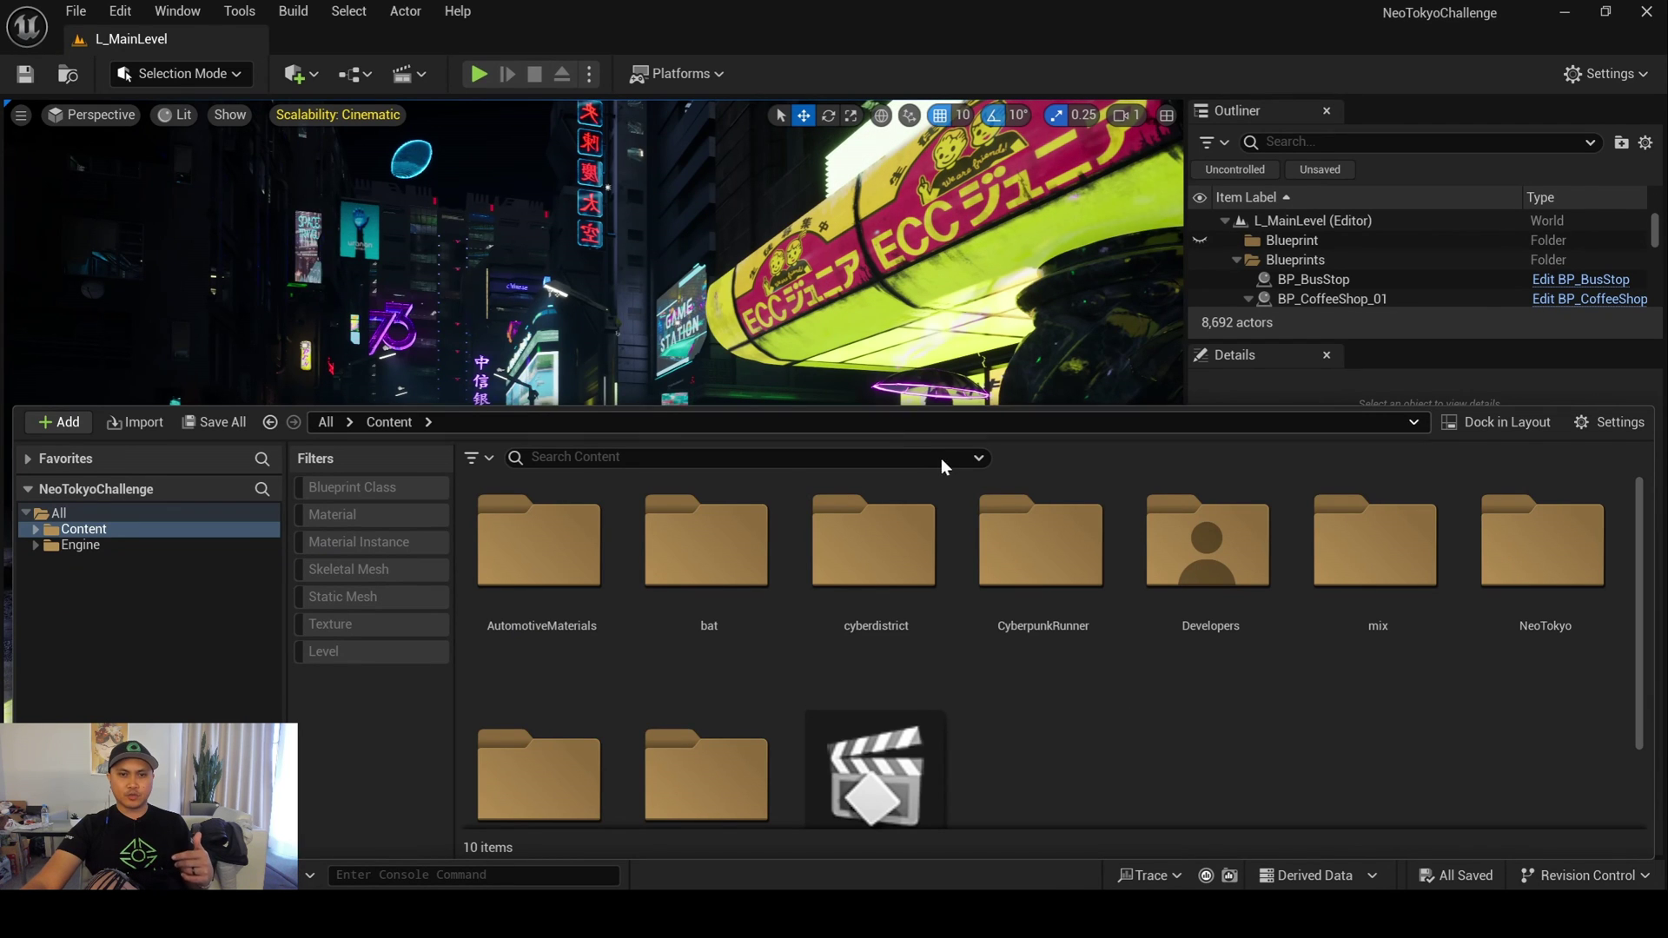
- Drop Hip Hop Dancing.fbx into the mix folder and Import All its assets
double_click(1406, 584)
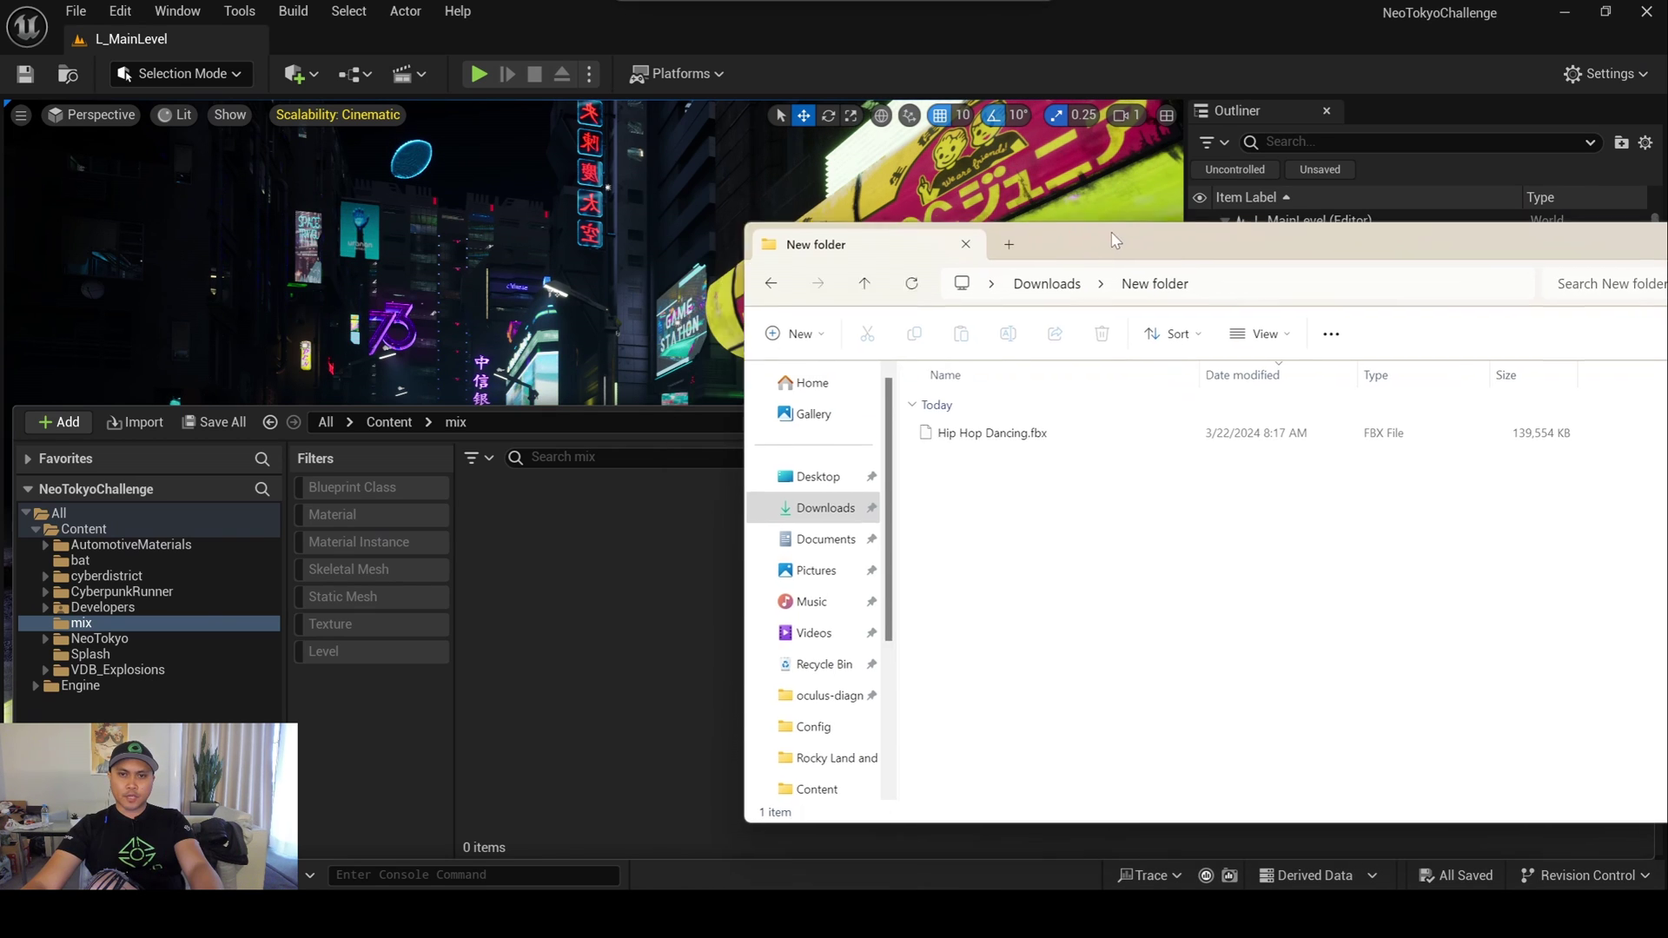
drag(1003, 428, 1064, 386)
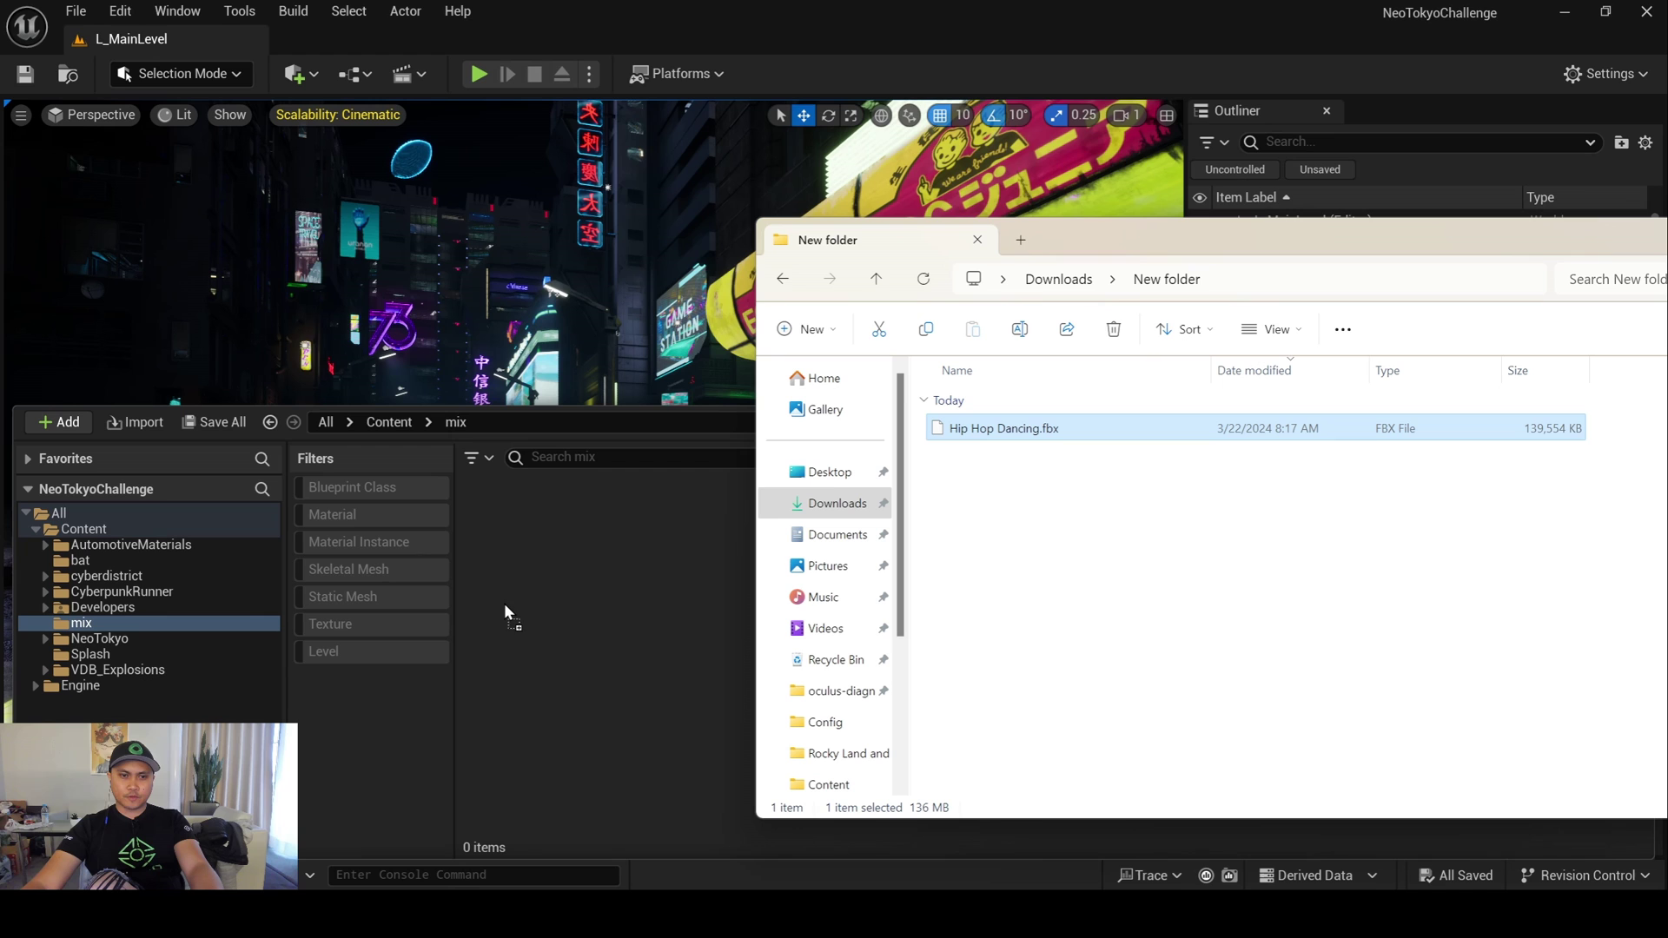
drag(1605, 230, 1195, 275)
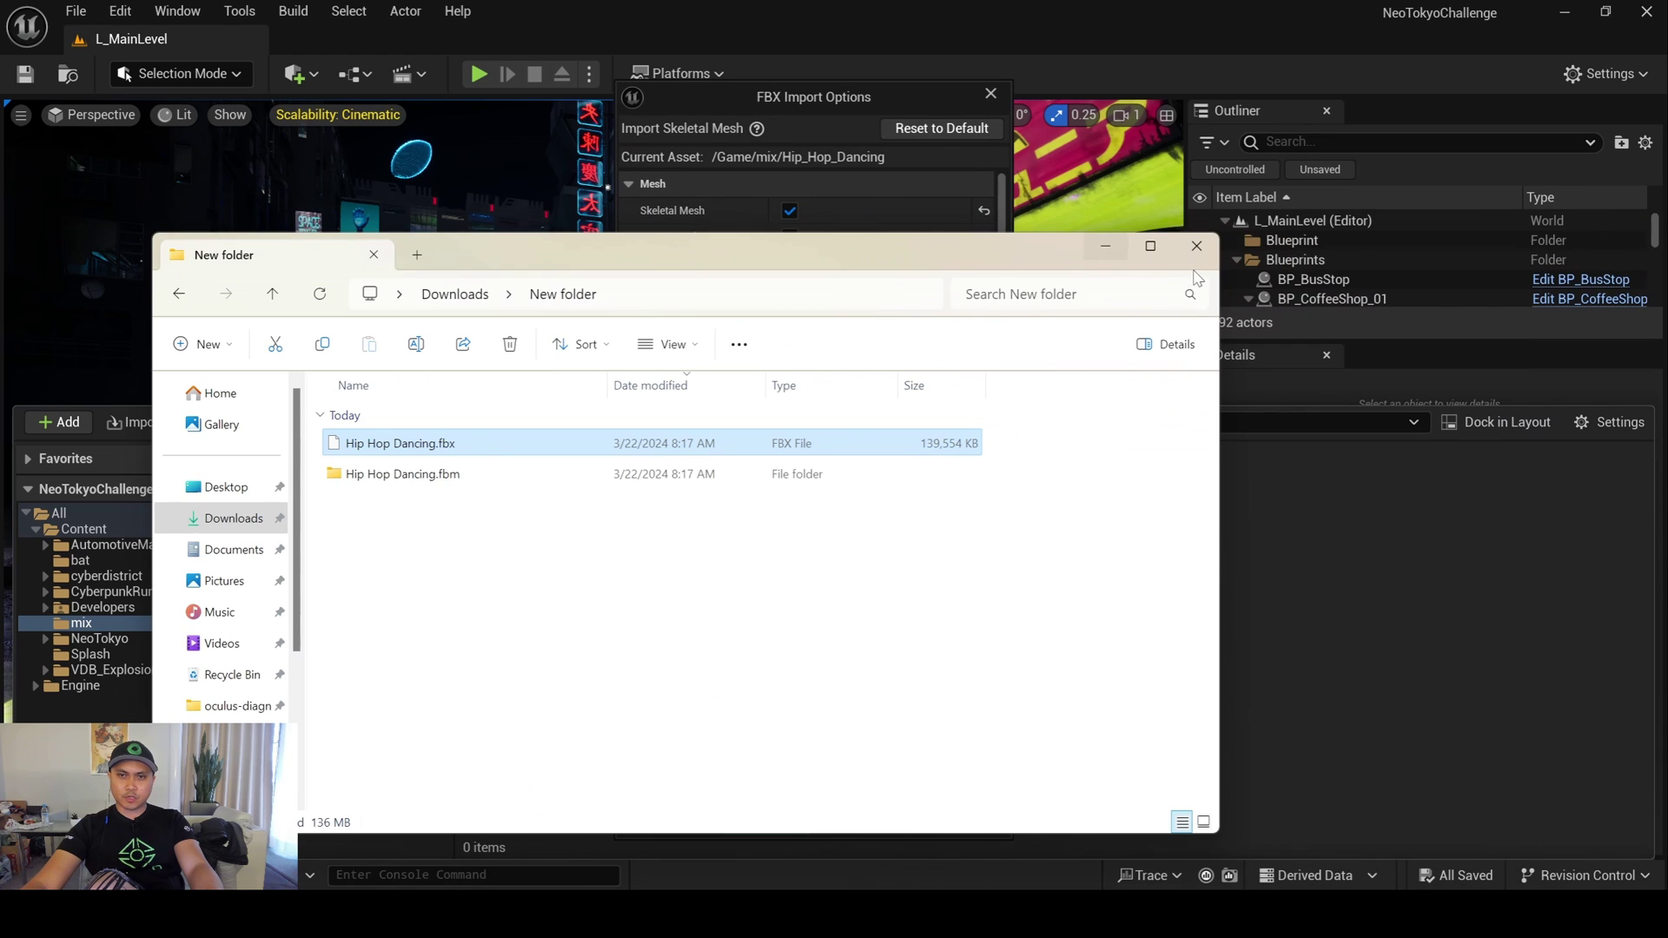
click(1103, 249)
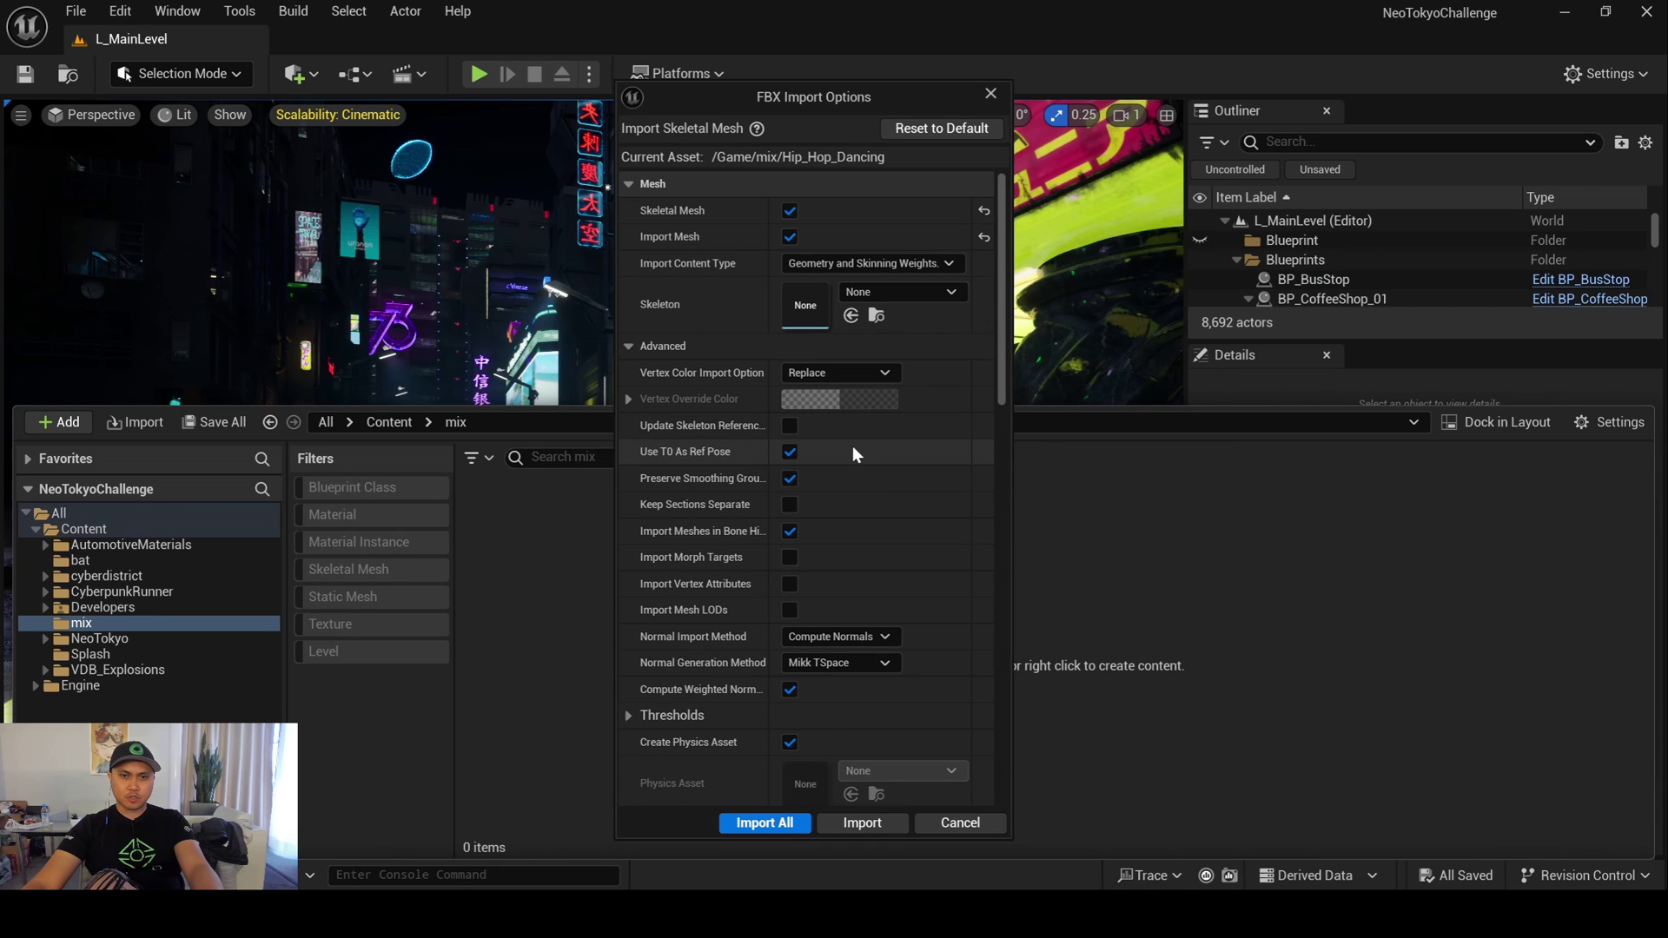
scroll(855, 476, down, 2)
scroll(858, 521, down, 3)
scroll(782, 545, down, 1)
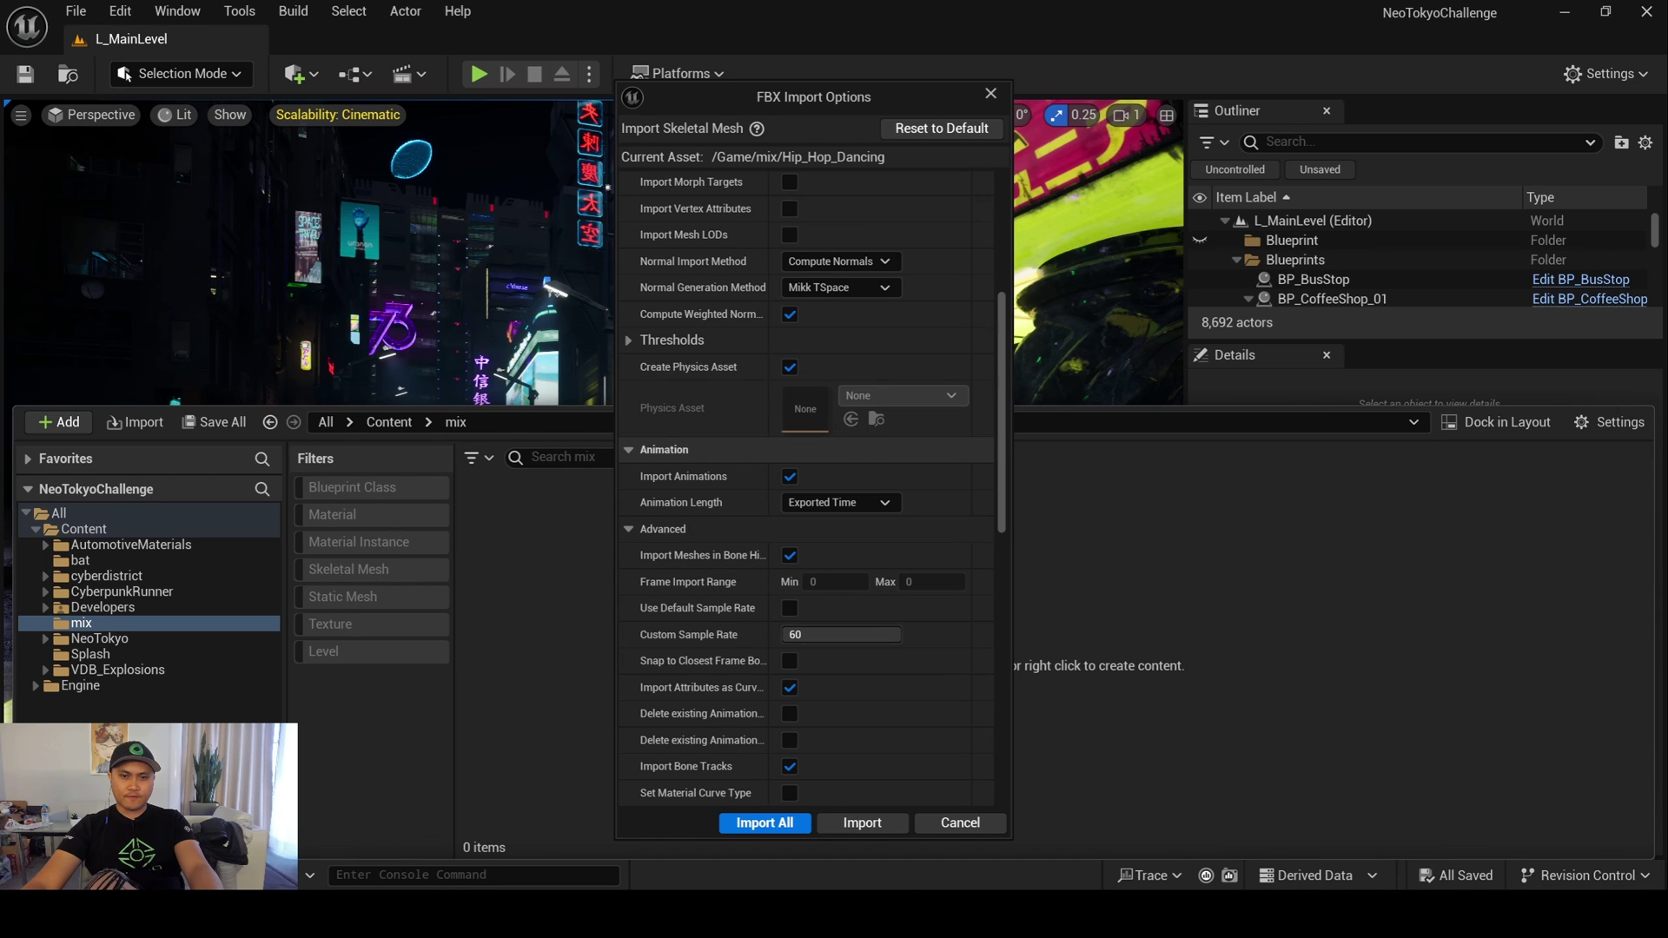
click(755, 825)
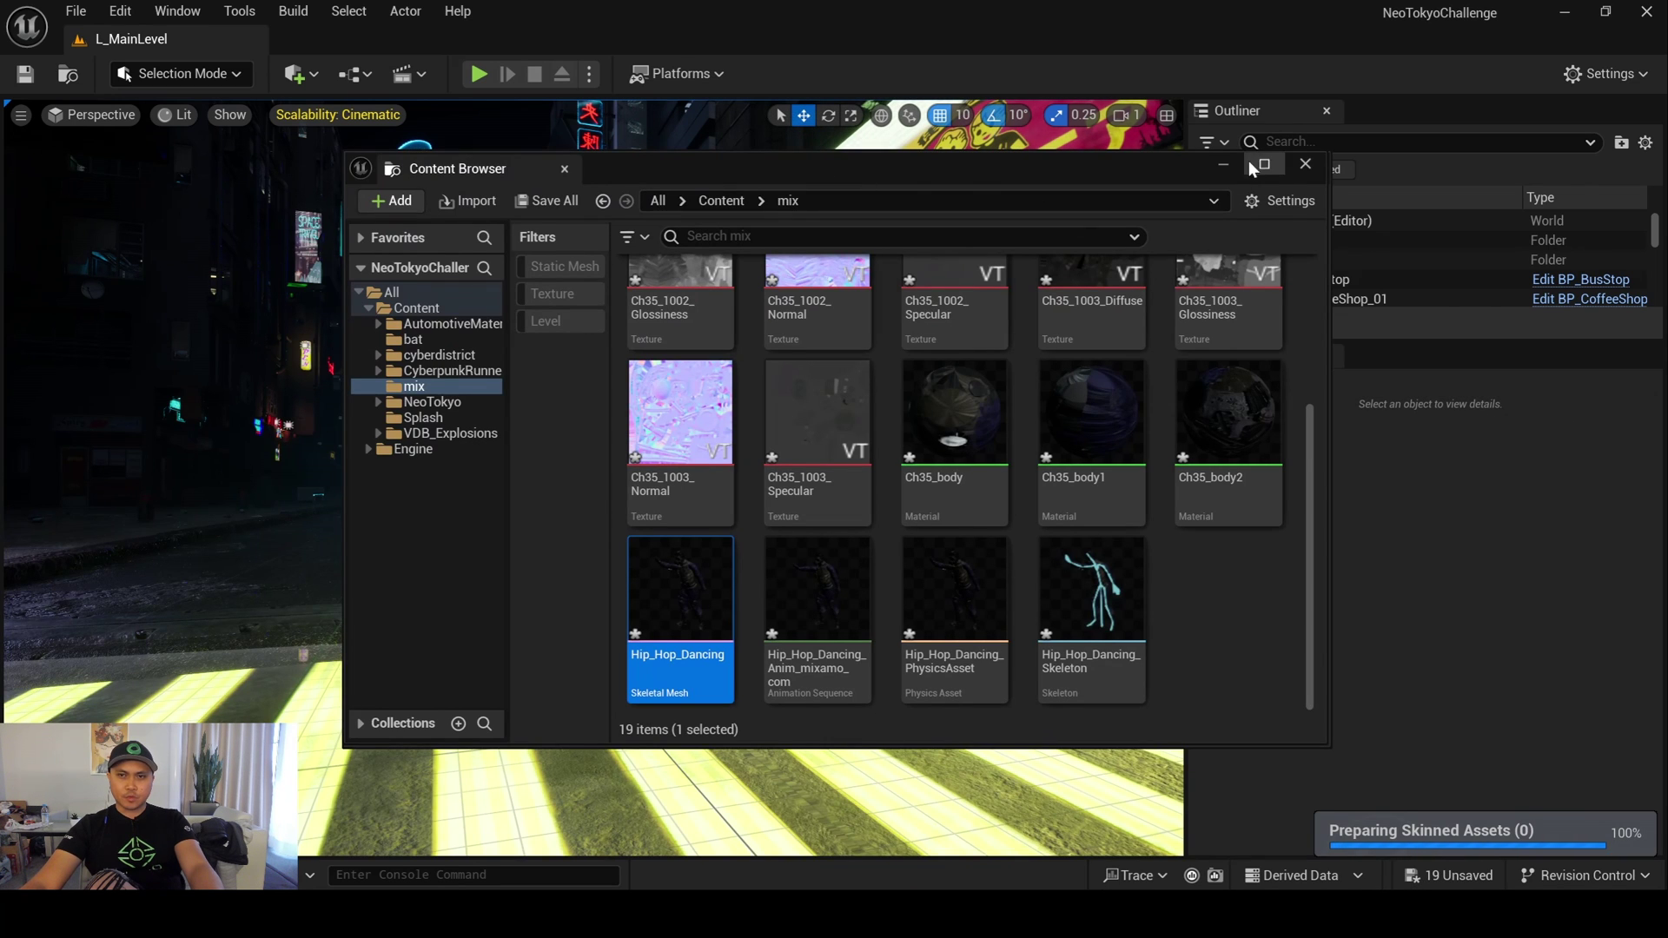
- Select the dance sequence, close the floating Content Browser and Message Log, and reopen the Content Drawer
click(854, 590)
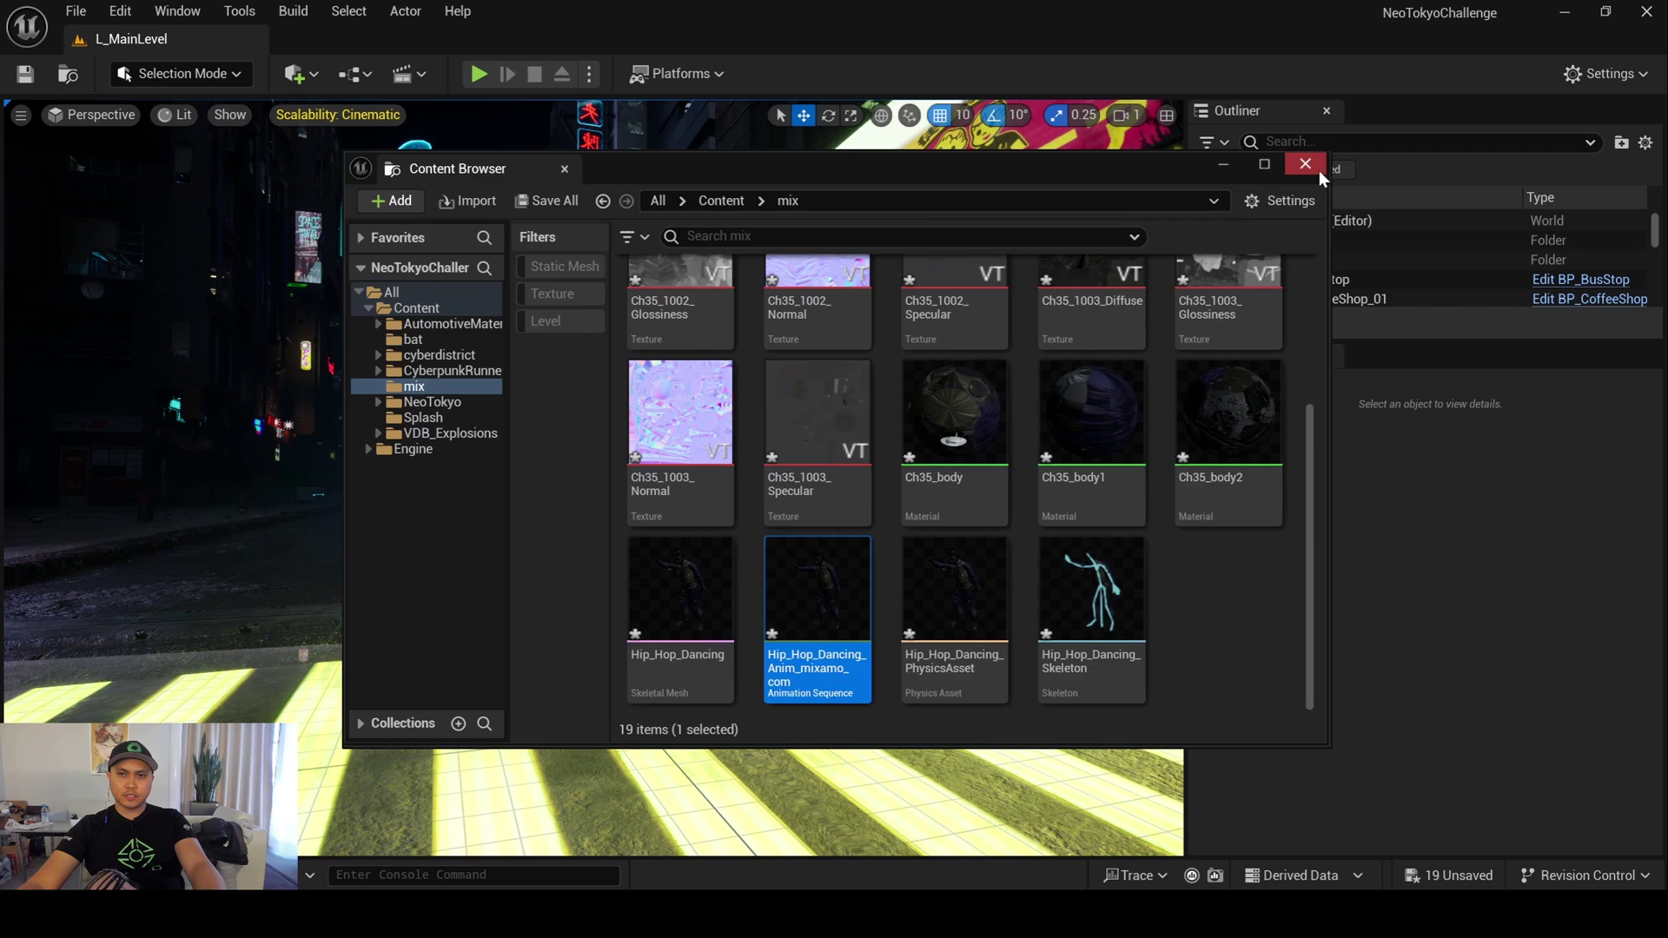
click(1304, 164)
click(1308, 165)
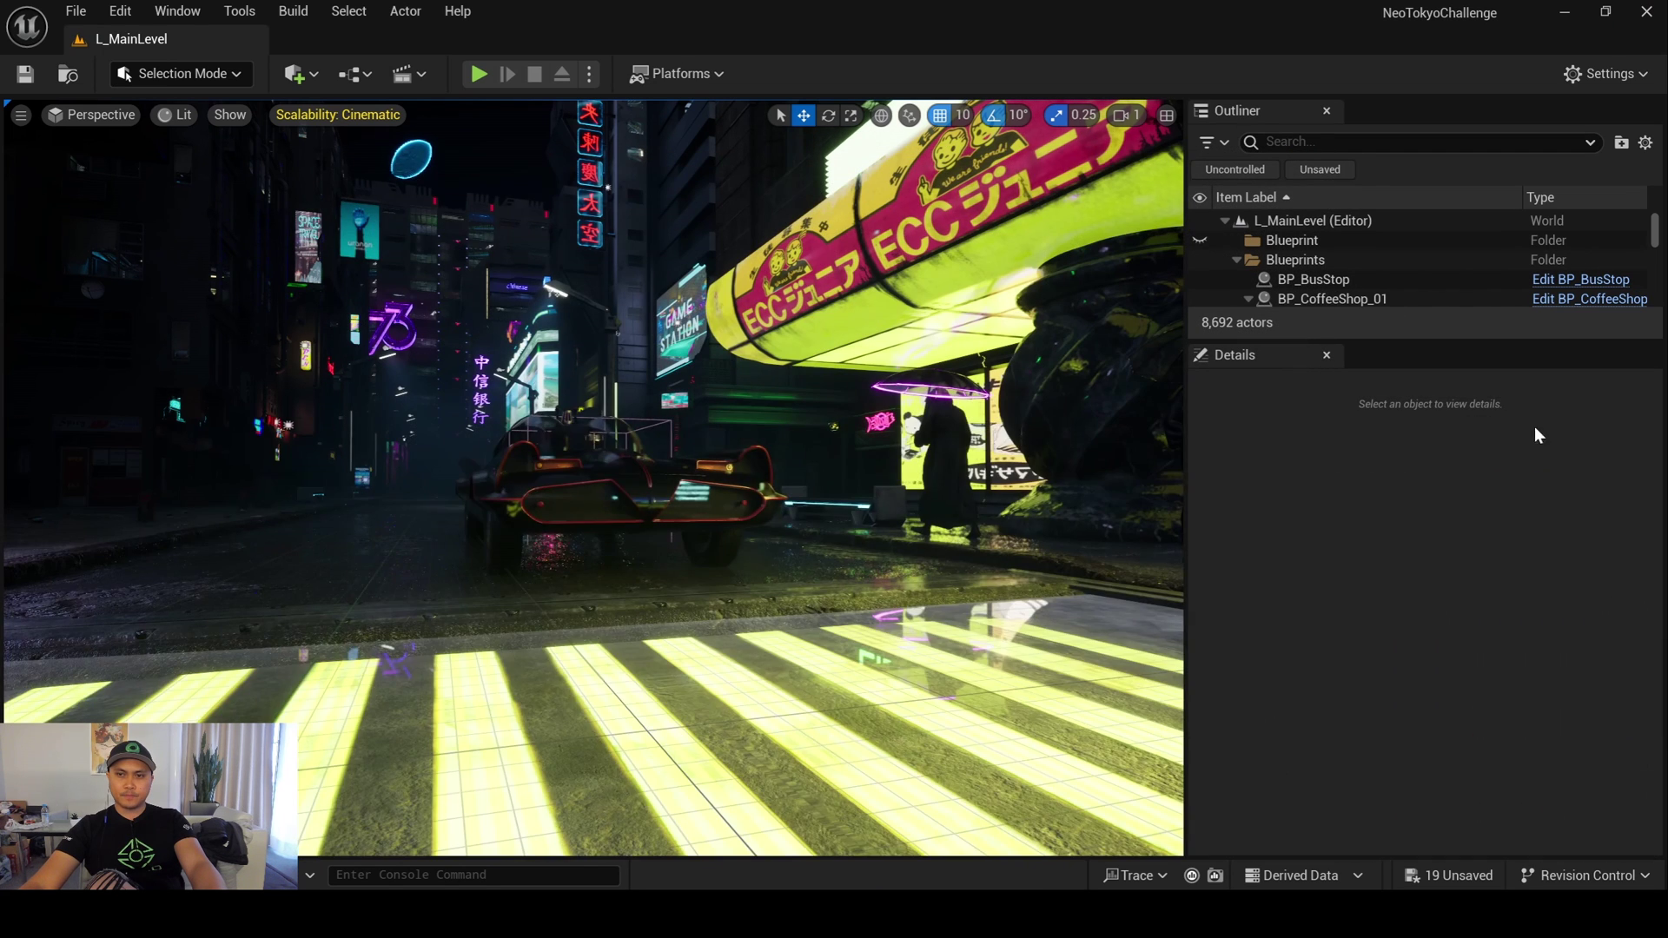
key(ctrl+space)
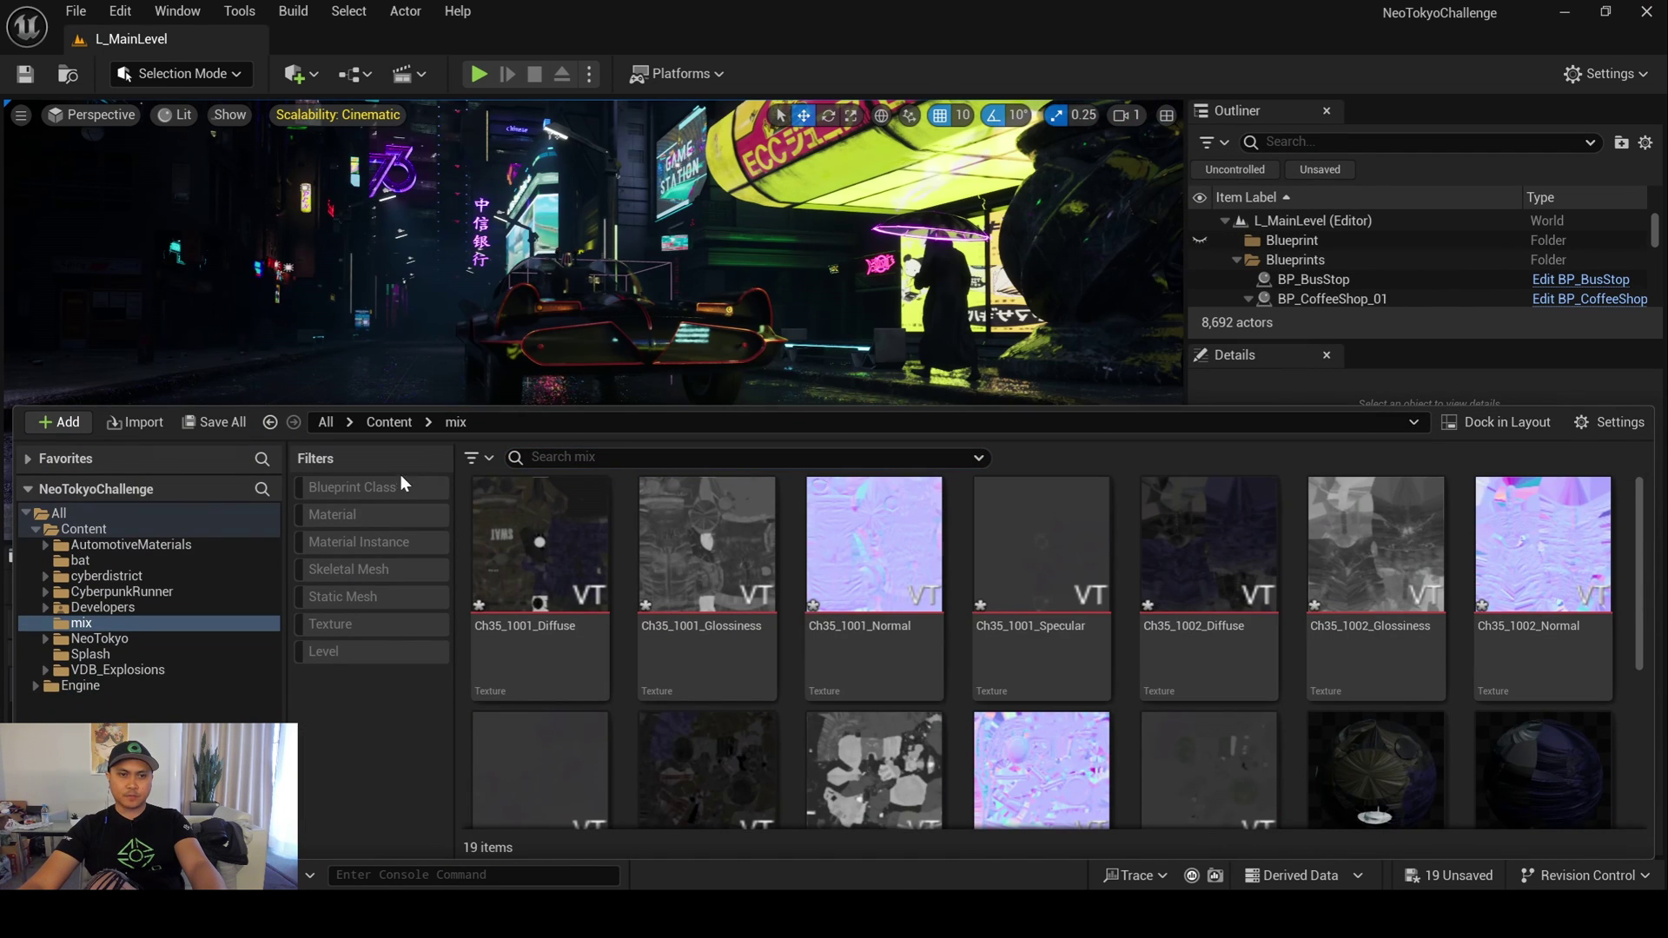
scroll(1319, 722, down, 3)
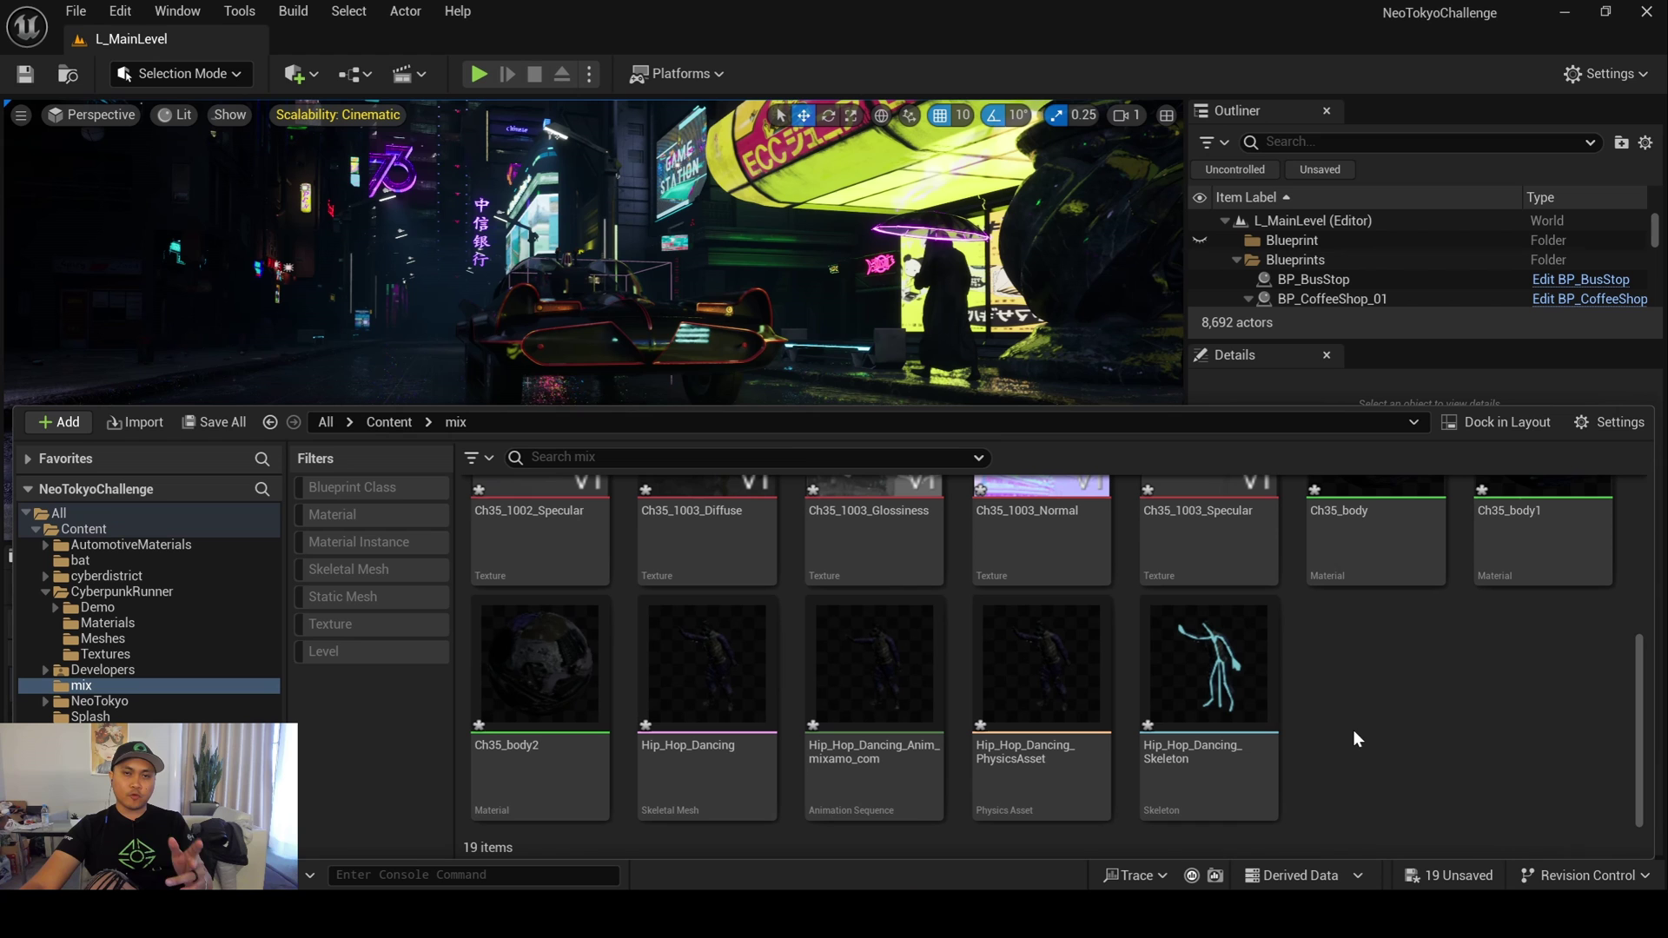
- Retarget the Hip_Hop_Dancing sequence onto SKM_CyberpunkRunner, with the dance animation selected
mouse_move(873, 704)
right_click(871, 719)
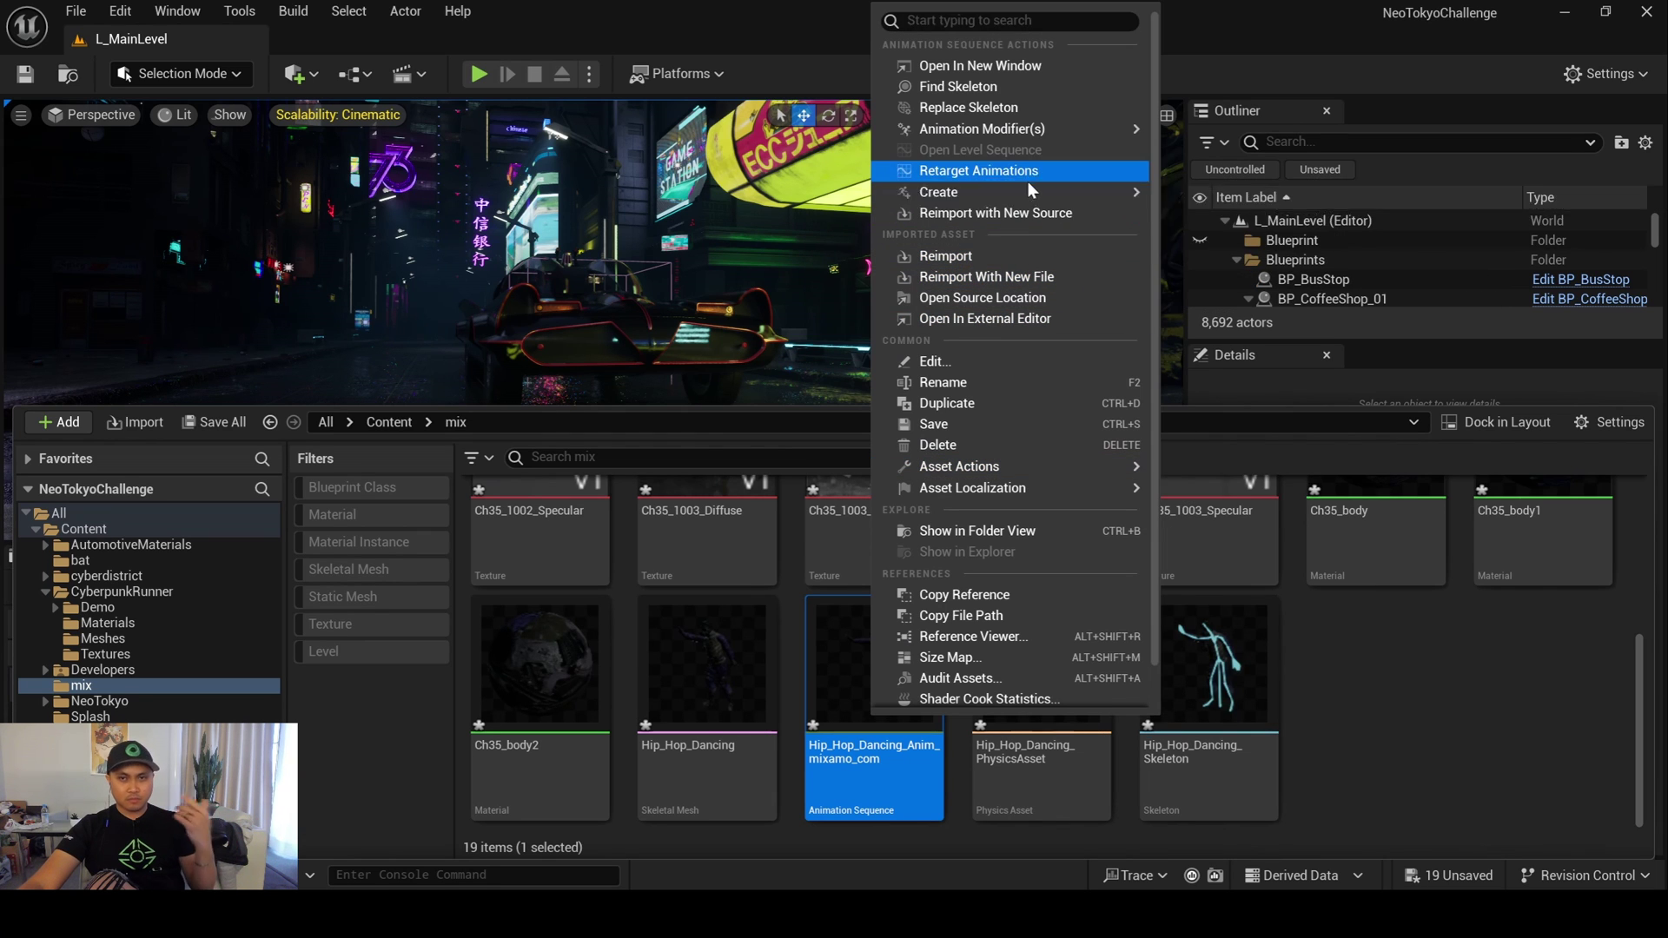
mouse_move(939, 192)
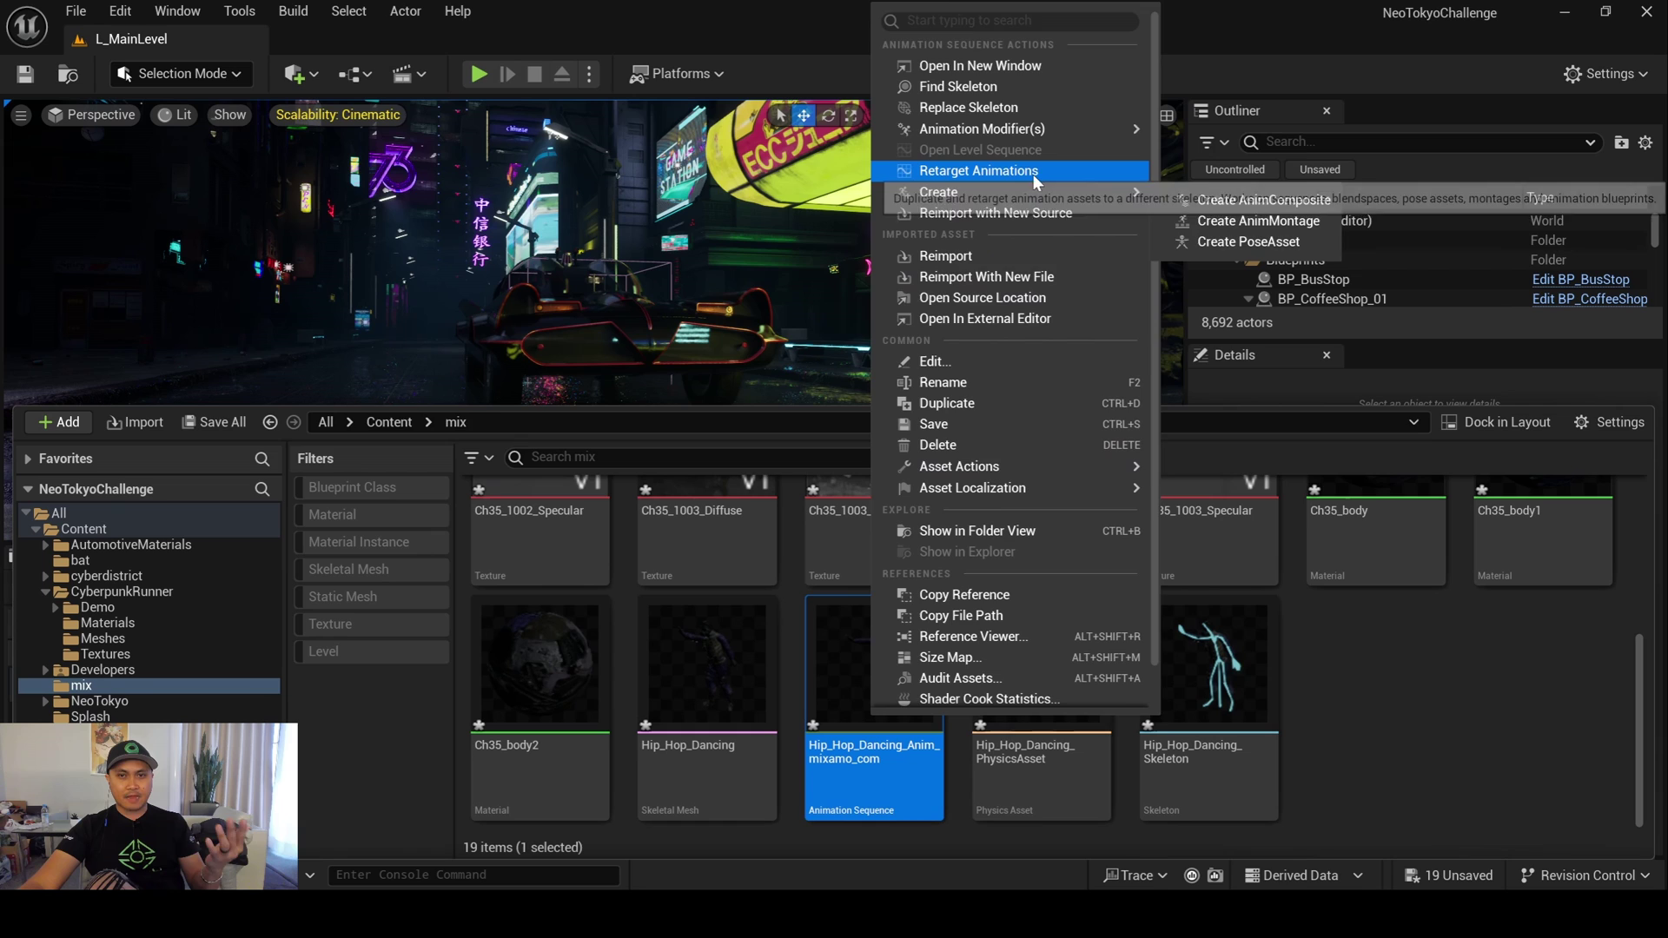
click(1031, 171)
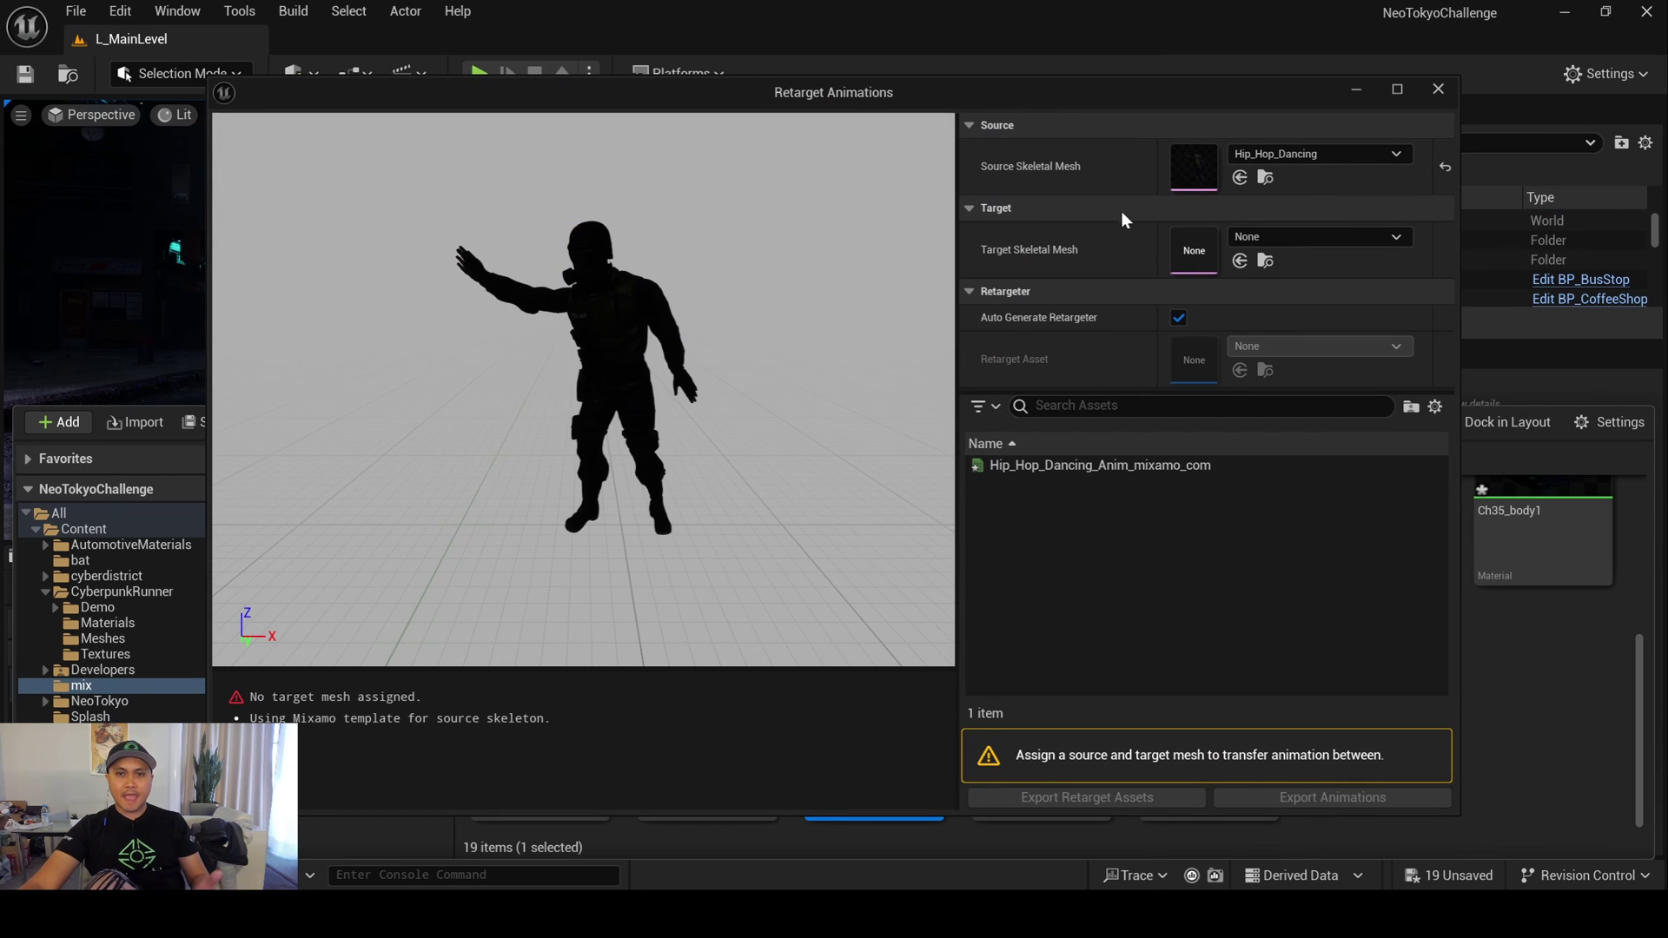
click(1279, 245)
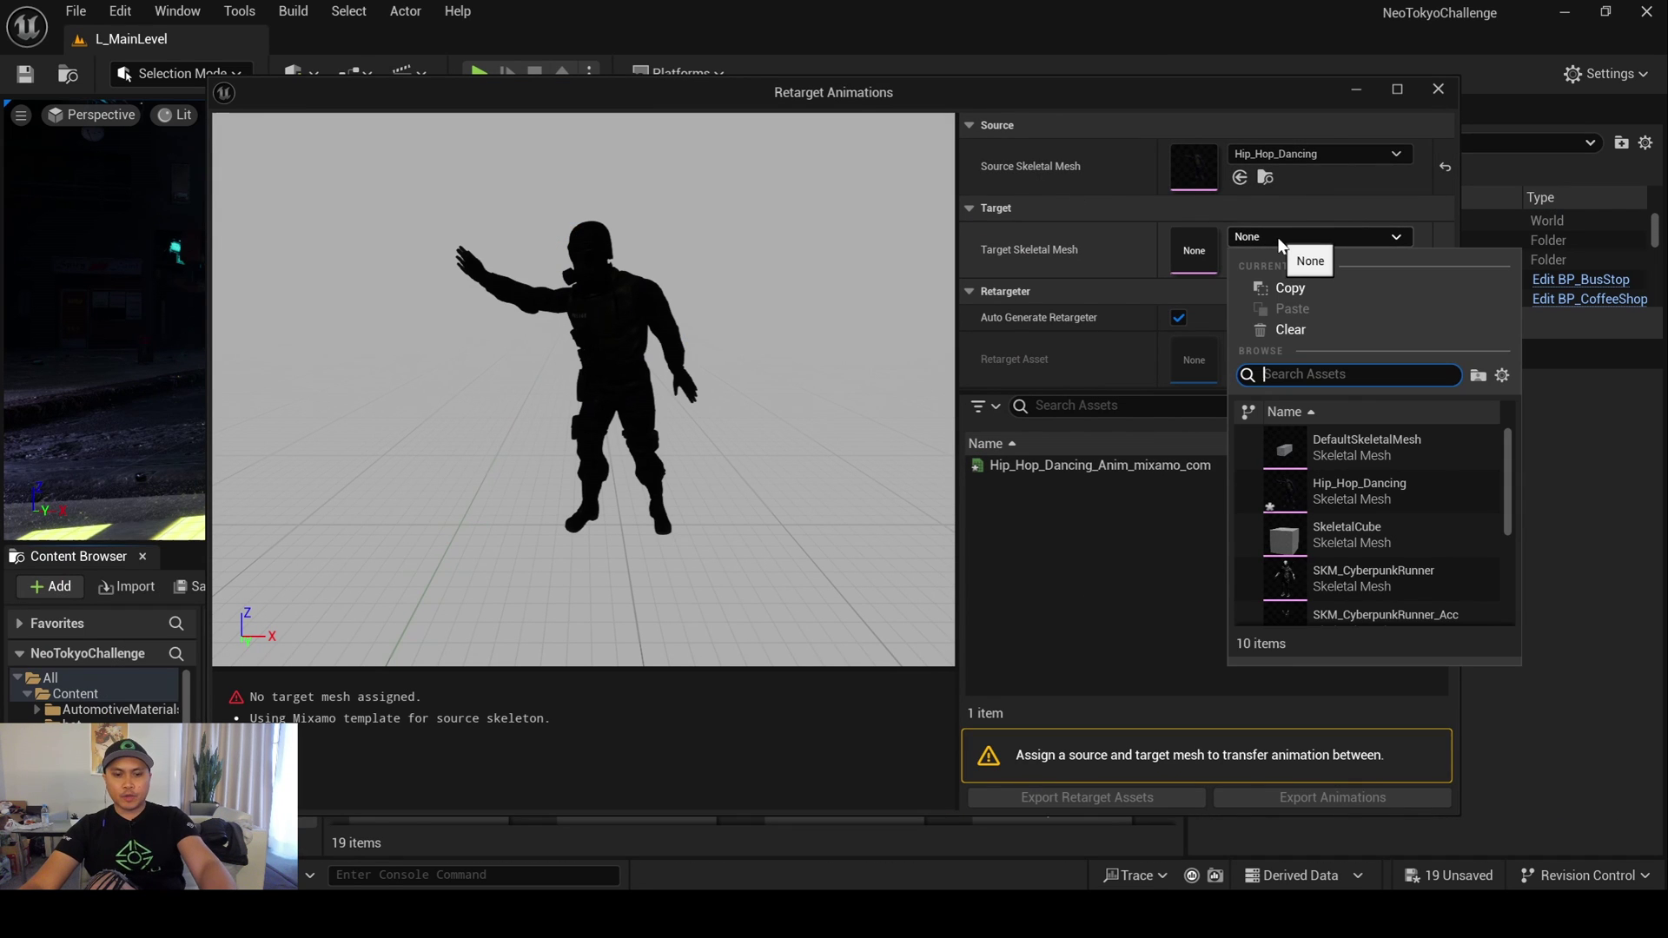
text(cyber)
click(1399, 440)
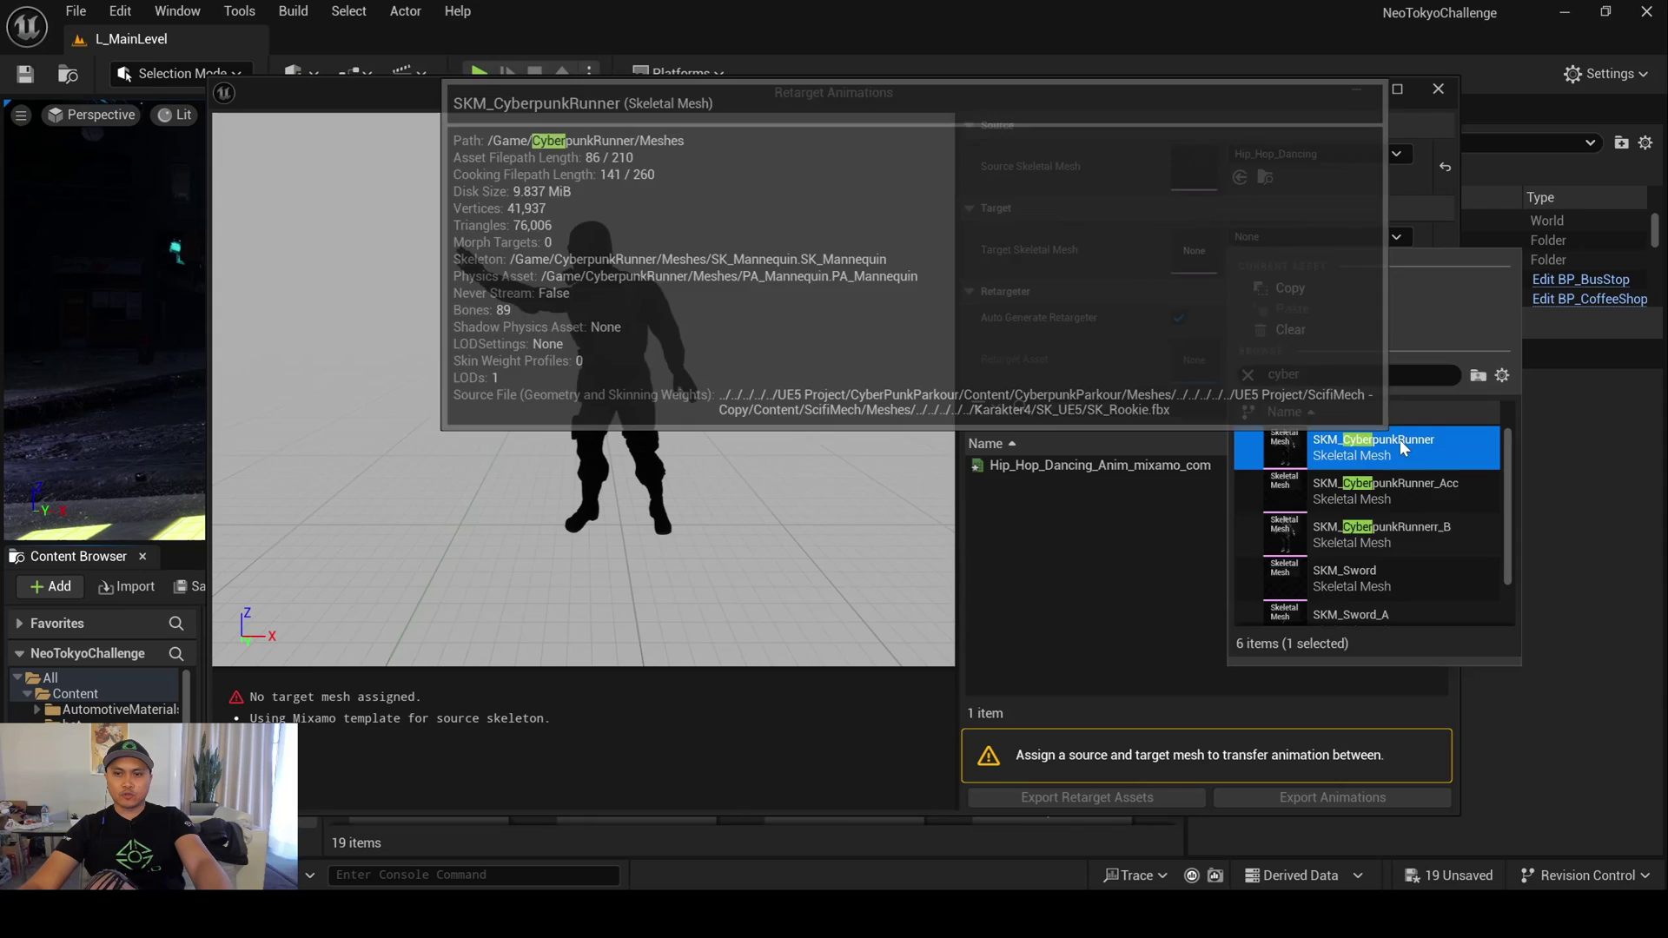
click(1290, 466)
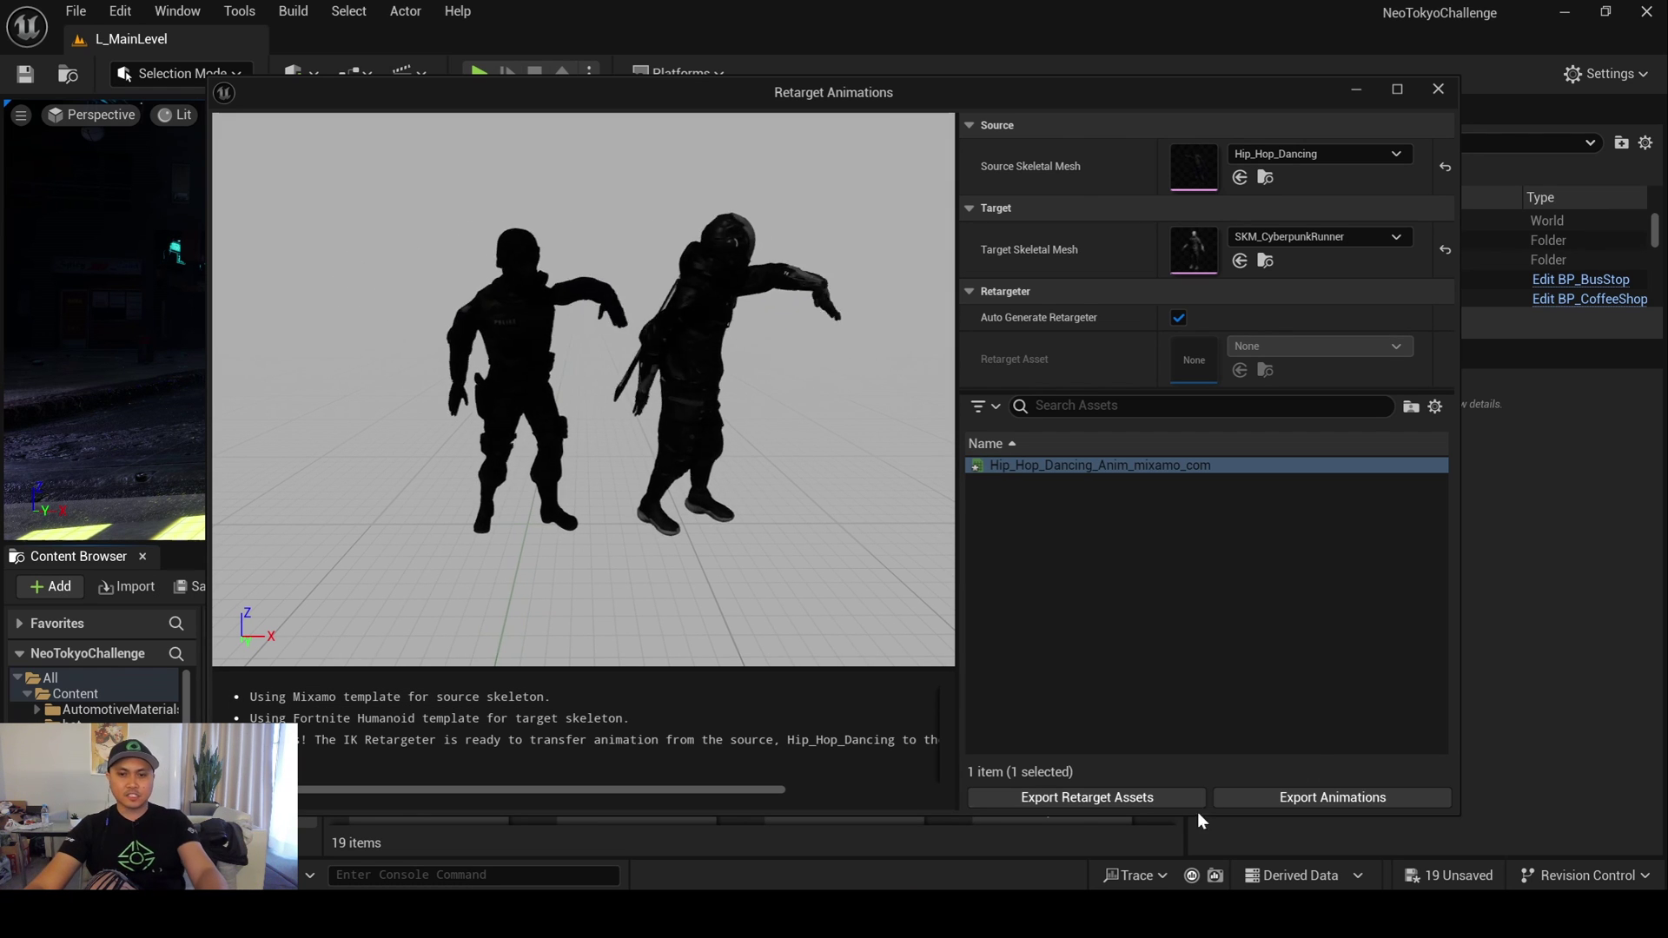
- Export the retarget assets into a new Content folder named retarger
click(1133, 798)
right_click(739, 412)
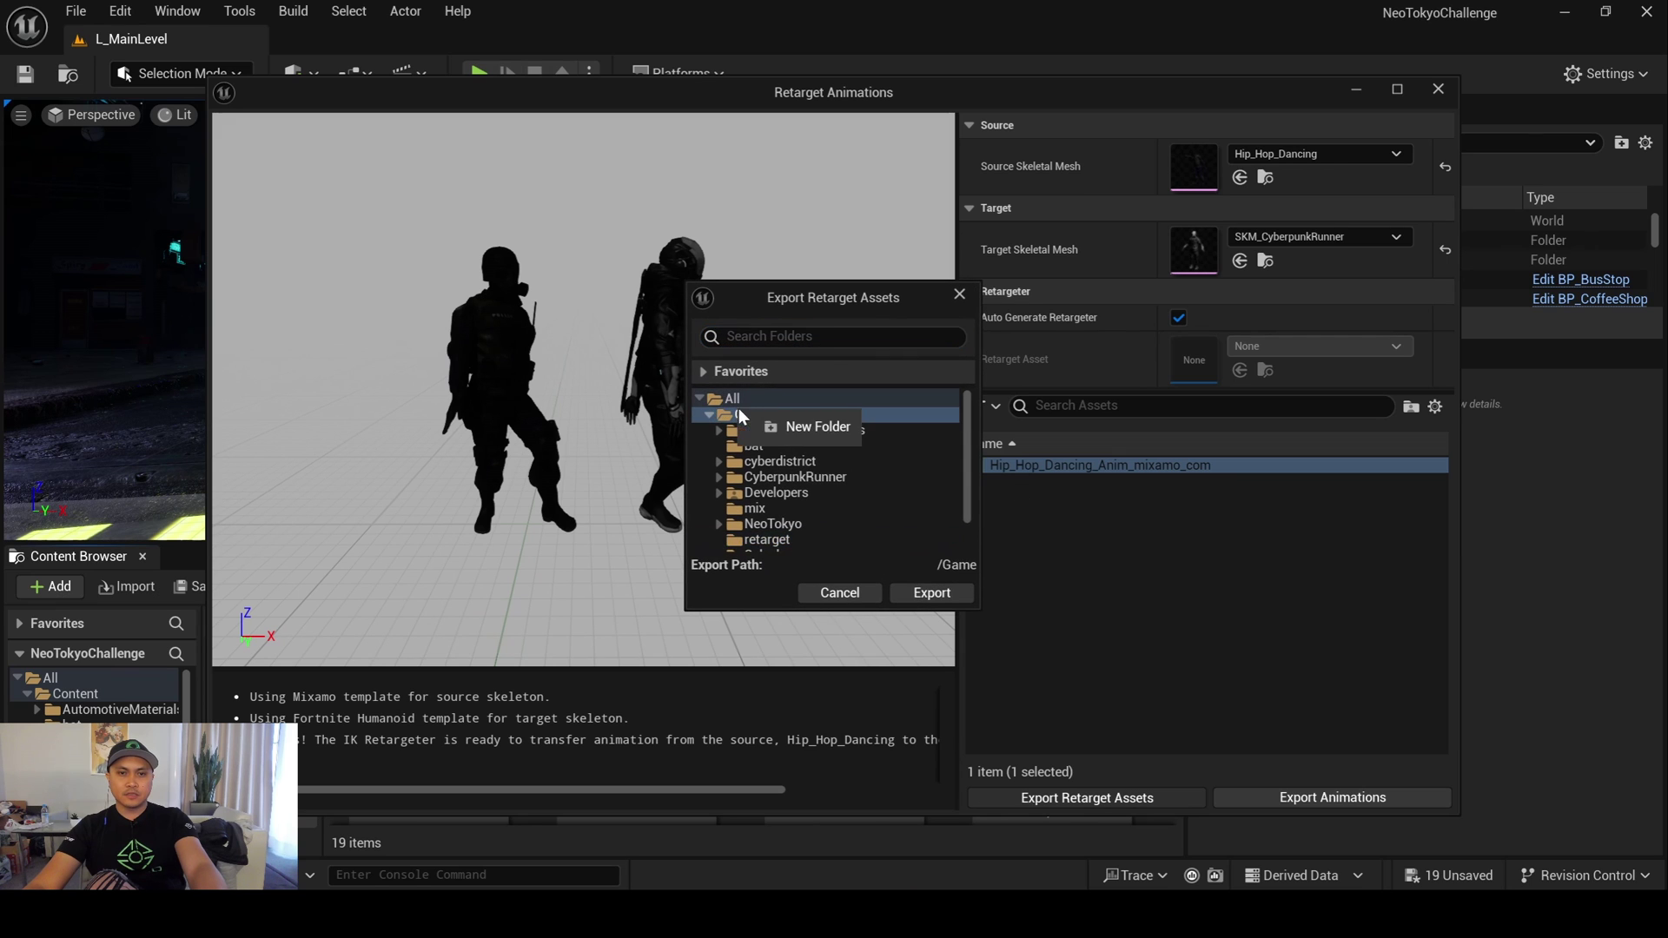
click(806, 426)
text(retarger)
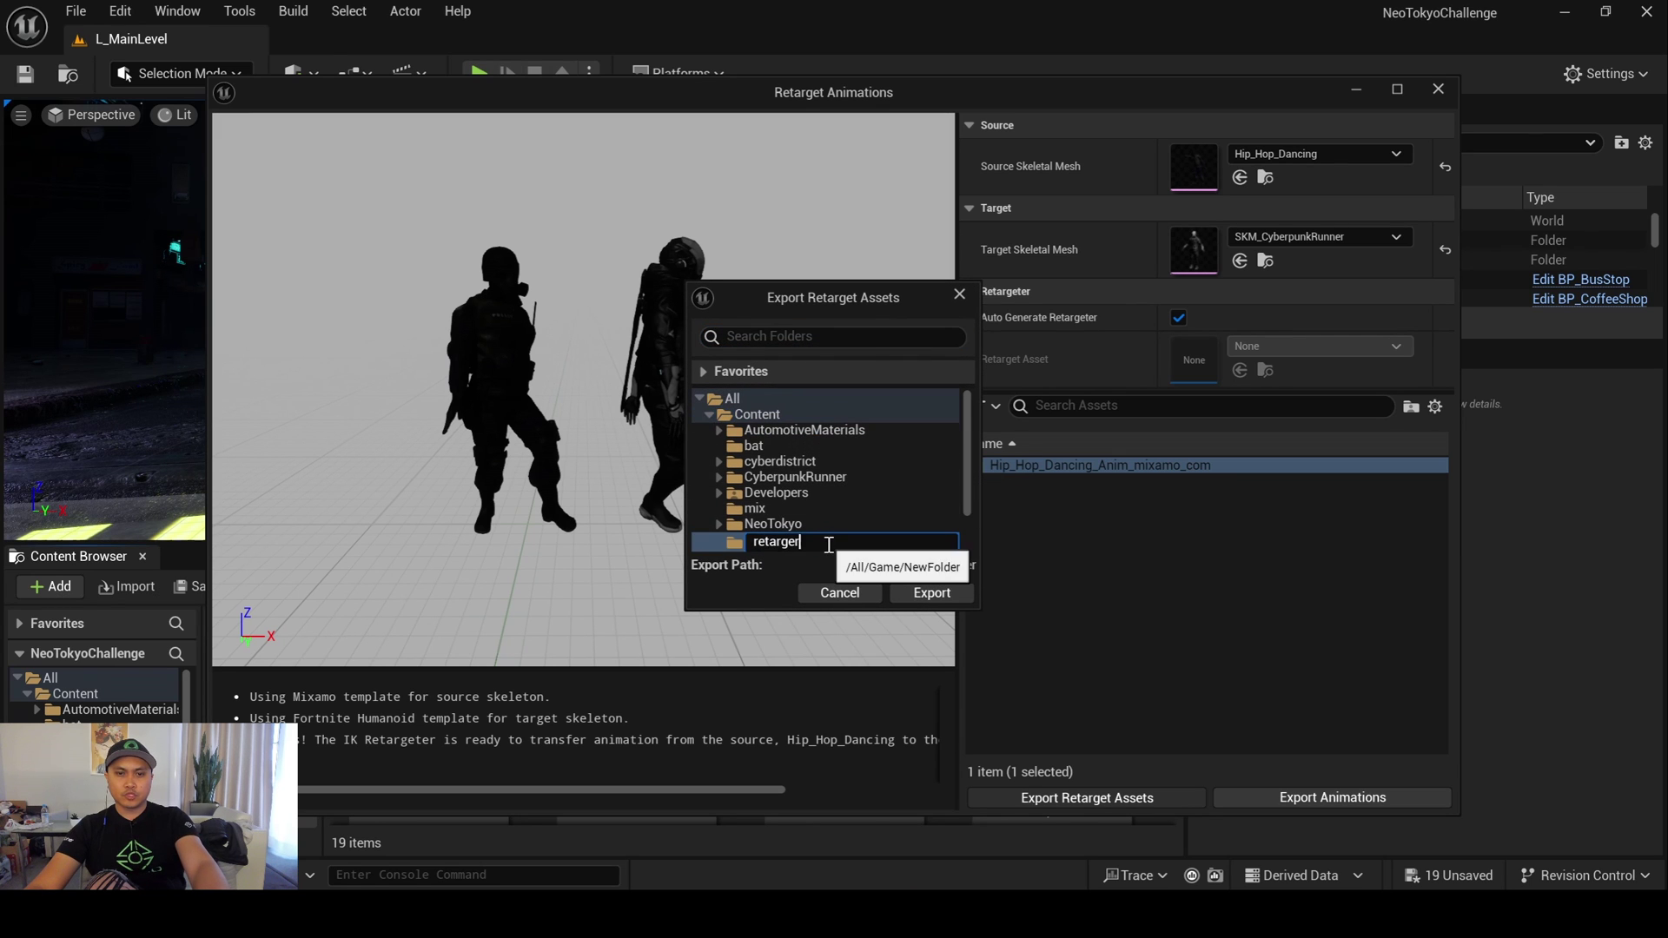
key(Return)
click(920, 595)
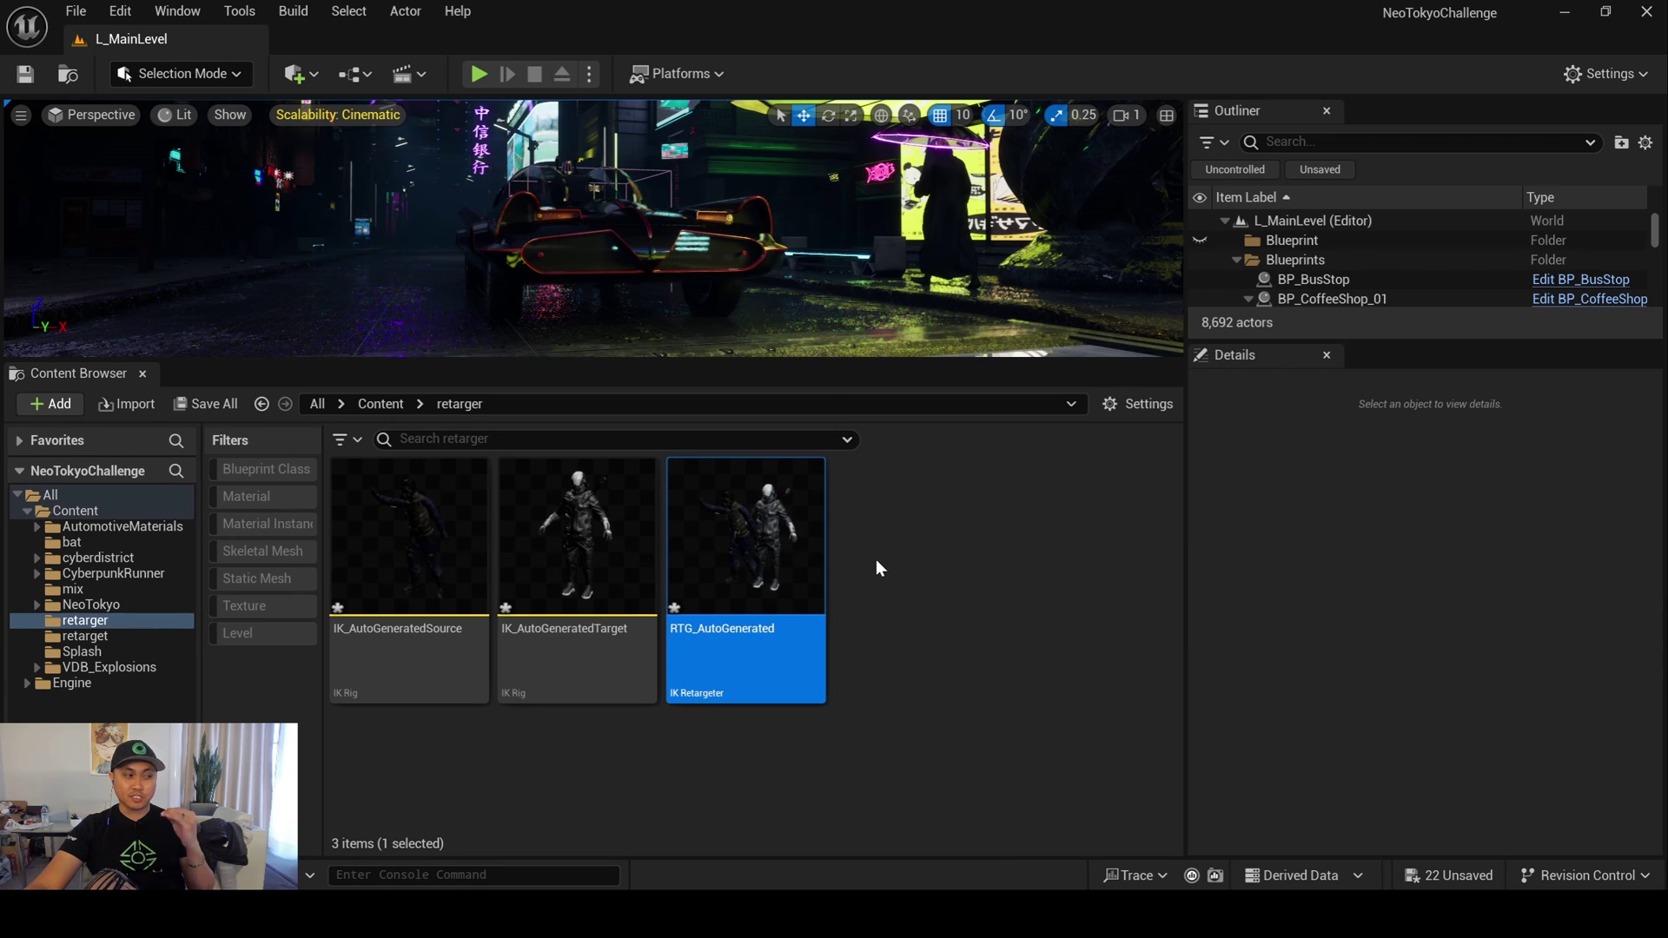
- Open RTG_AutoGenerated, offset the runner along X, and preview the dance animation
double_click(770, 553)
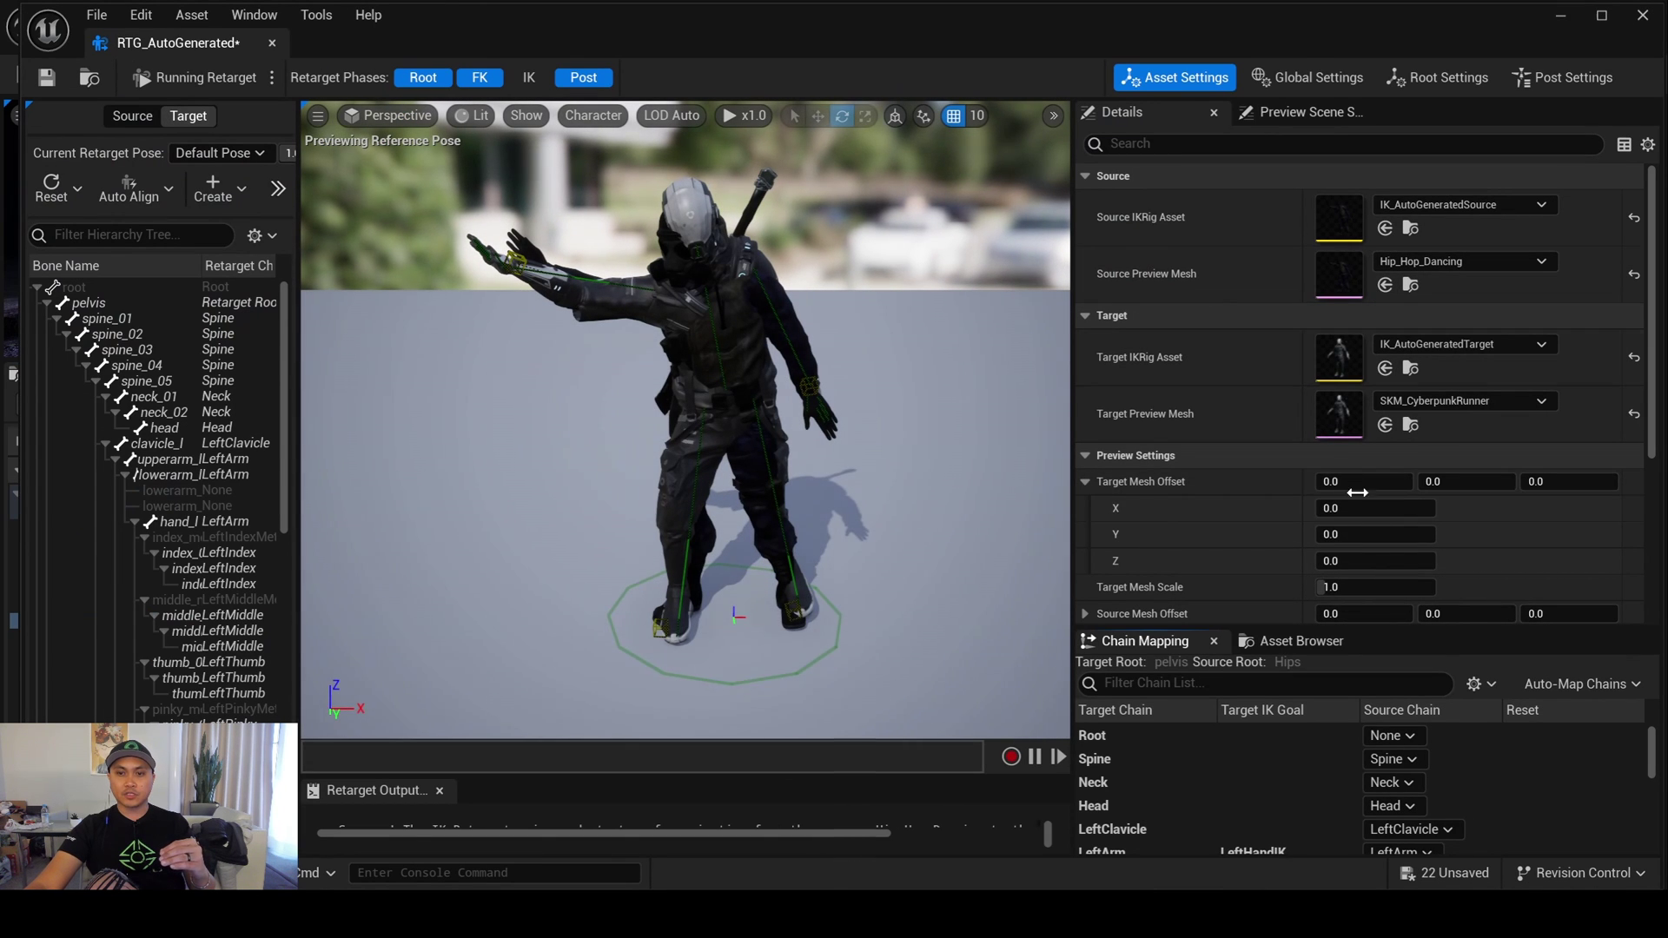
drag(1375, 509, 1576, 508)
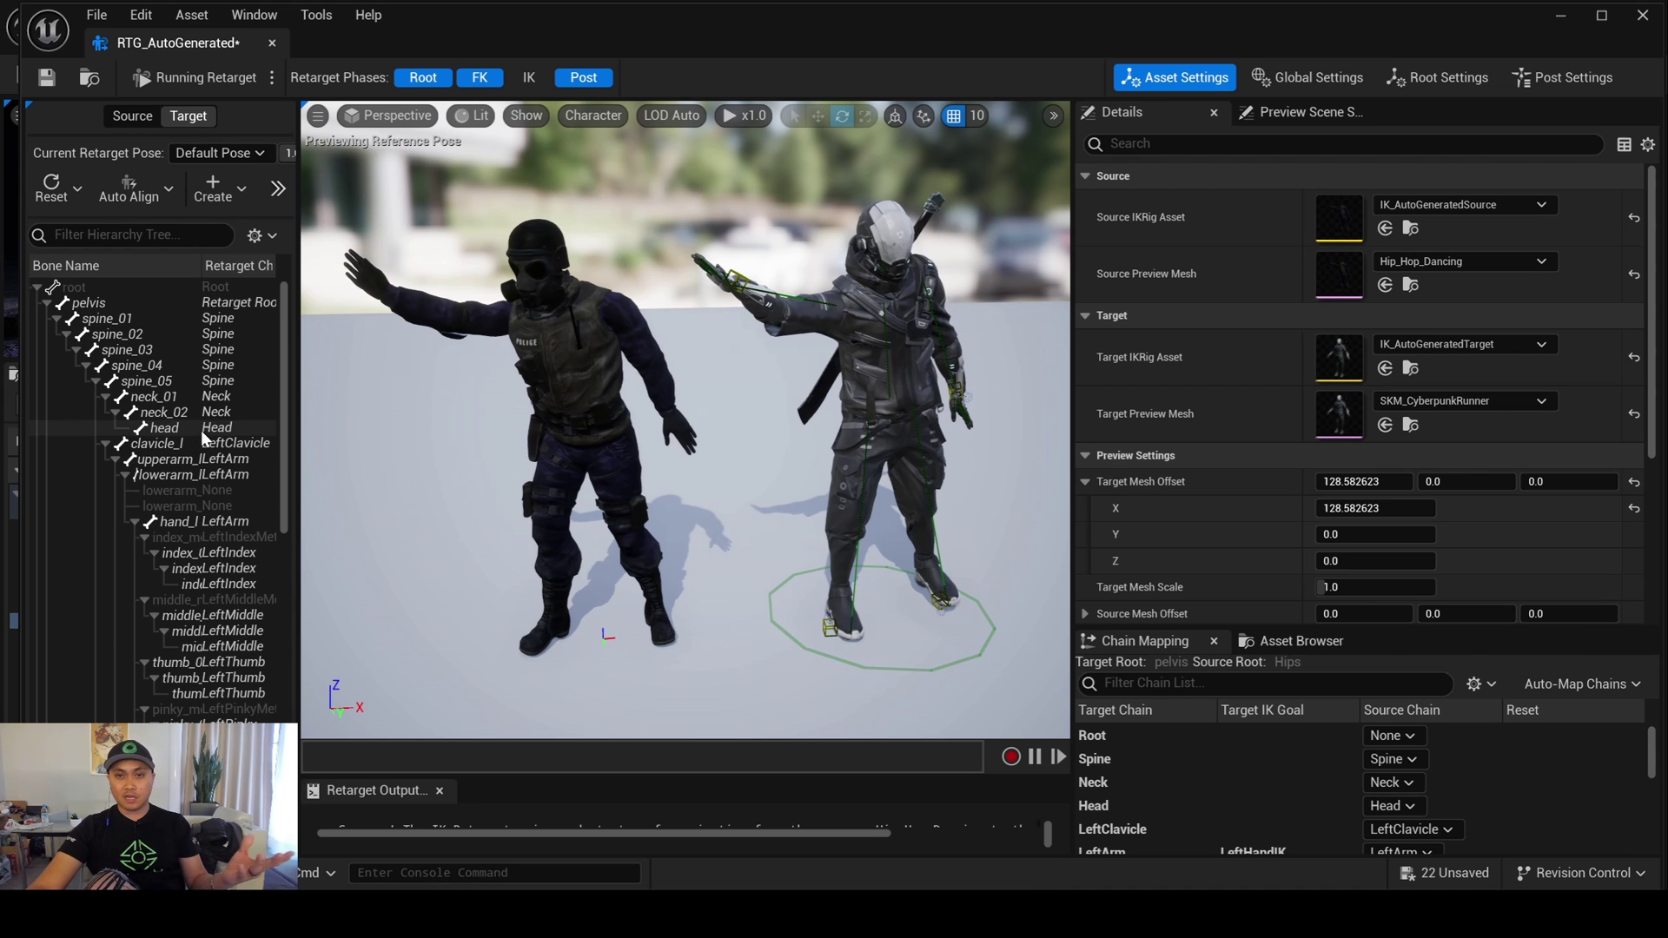
click(1303, 641)
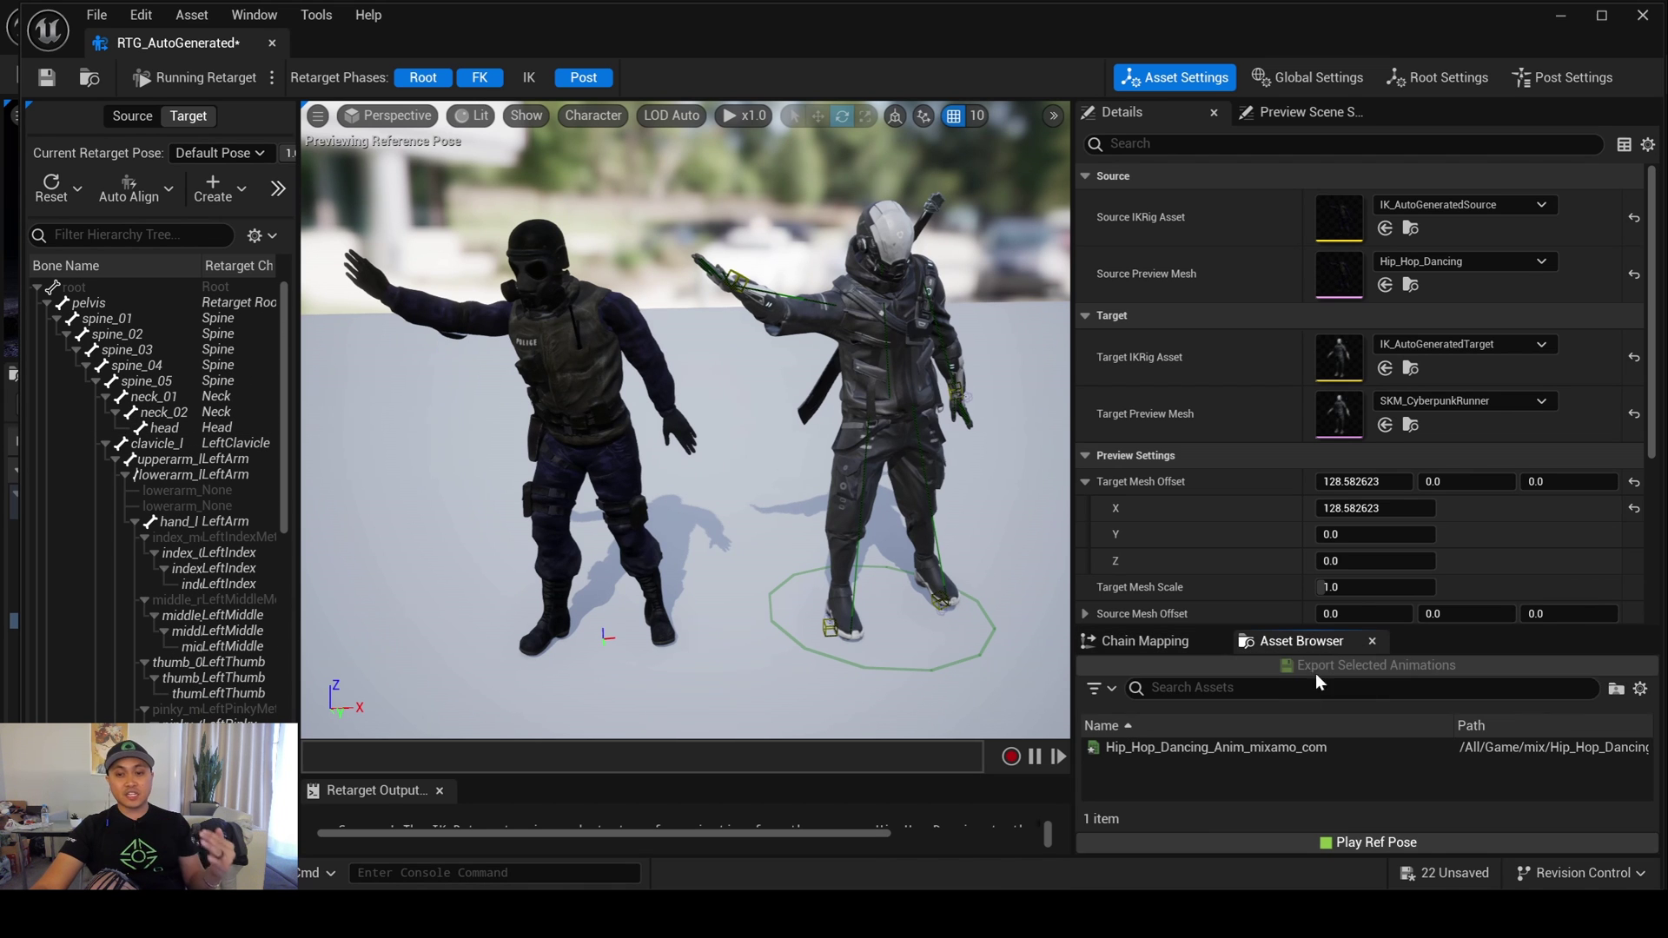
click(1231, 746)
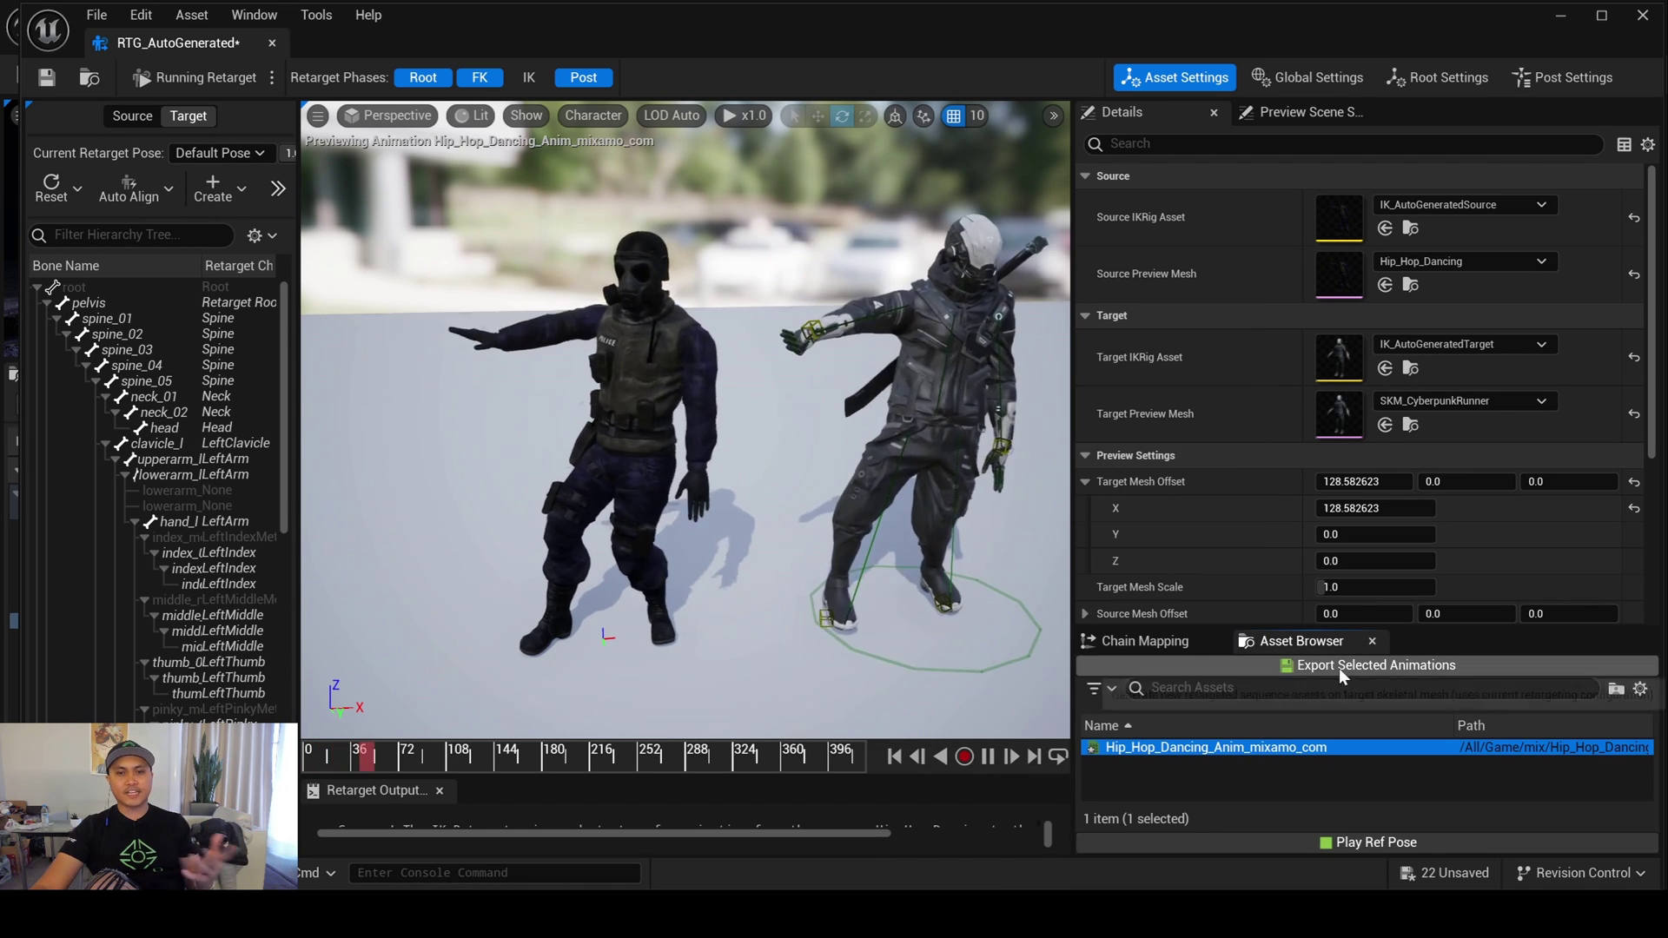
- Export the retargeted dance animation into the retarget folder
click(1342, 665)
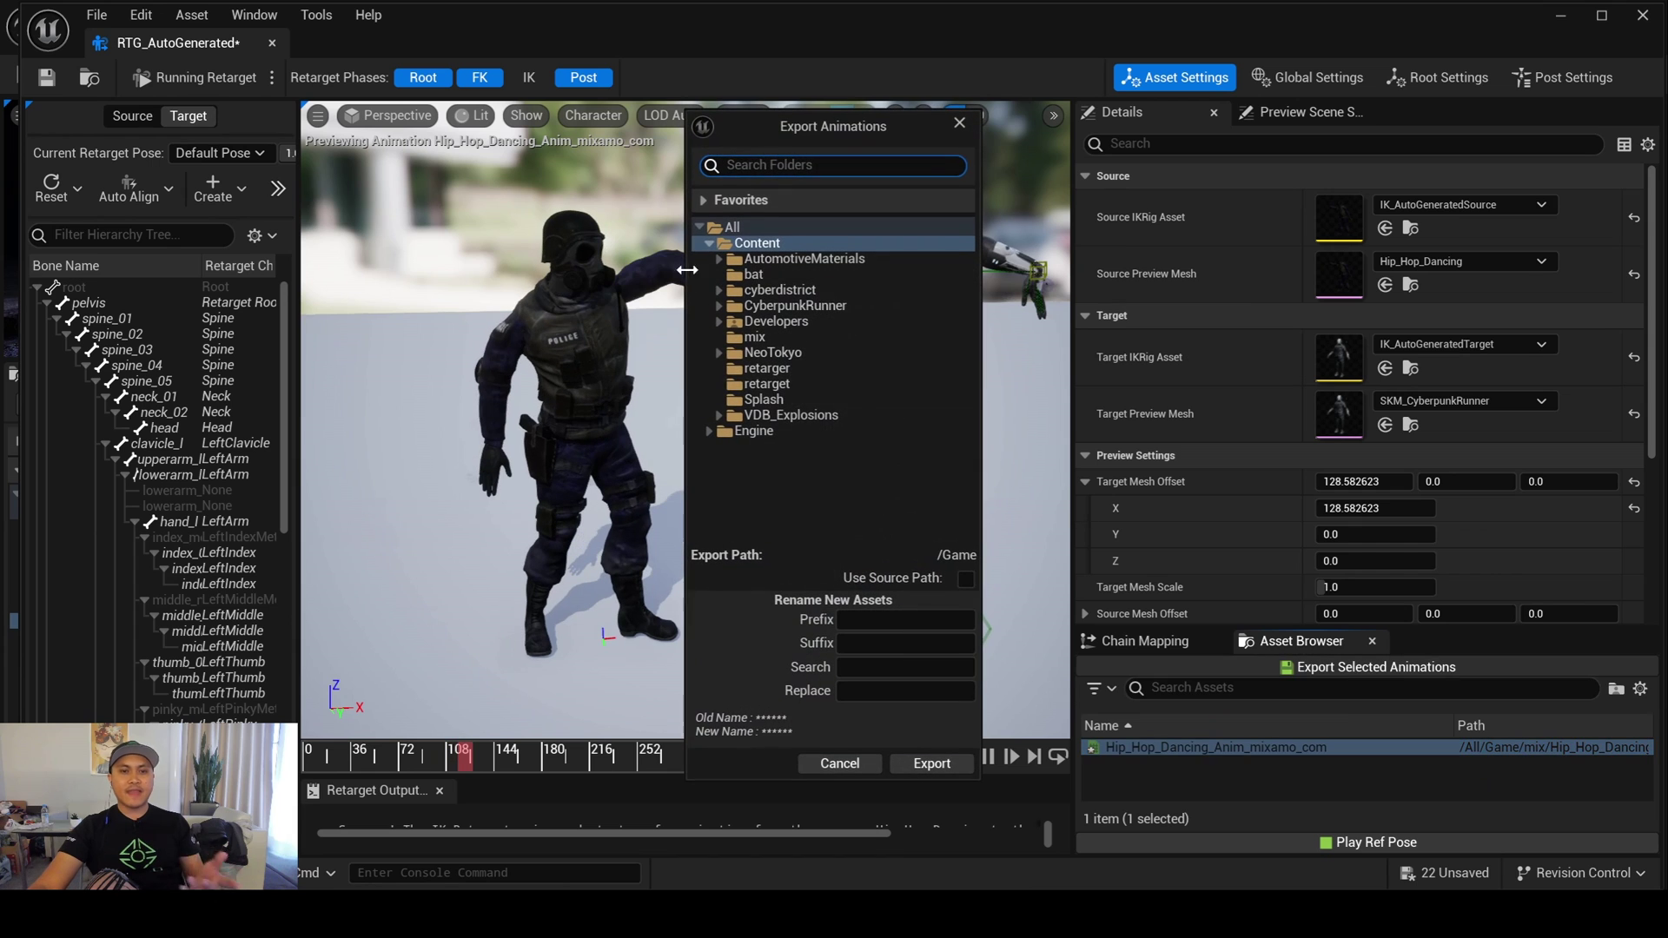
click(770, 383)
click(934, 763)
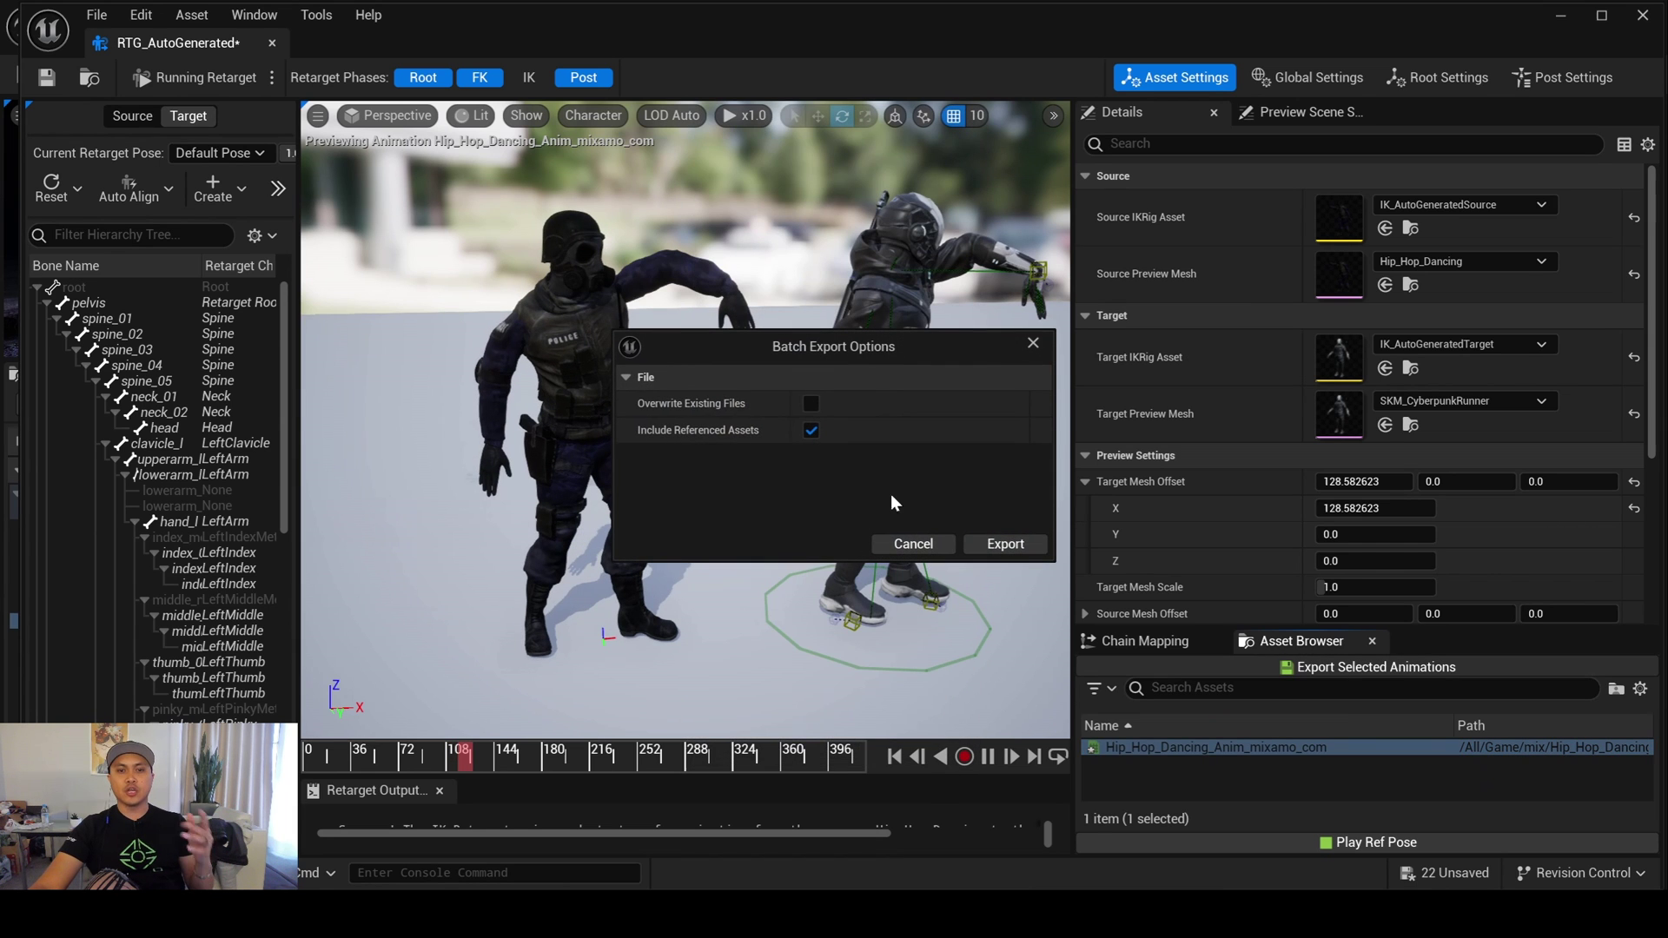
click(1003, 543)
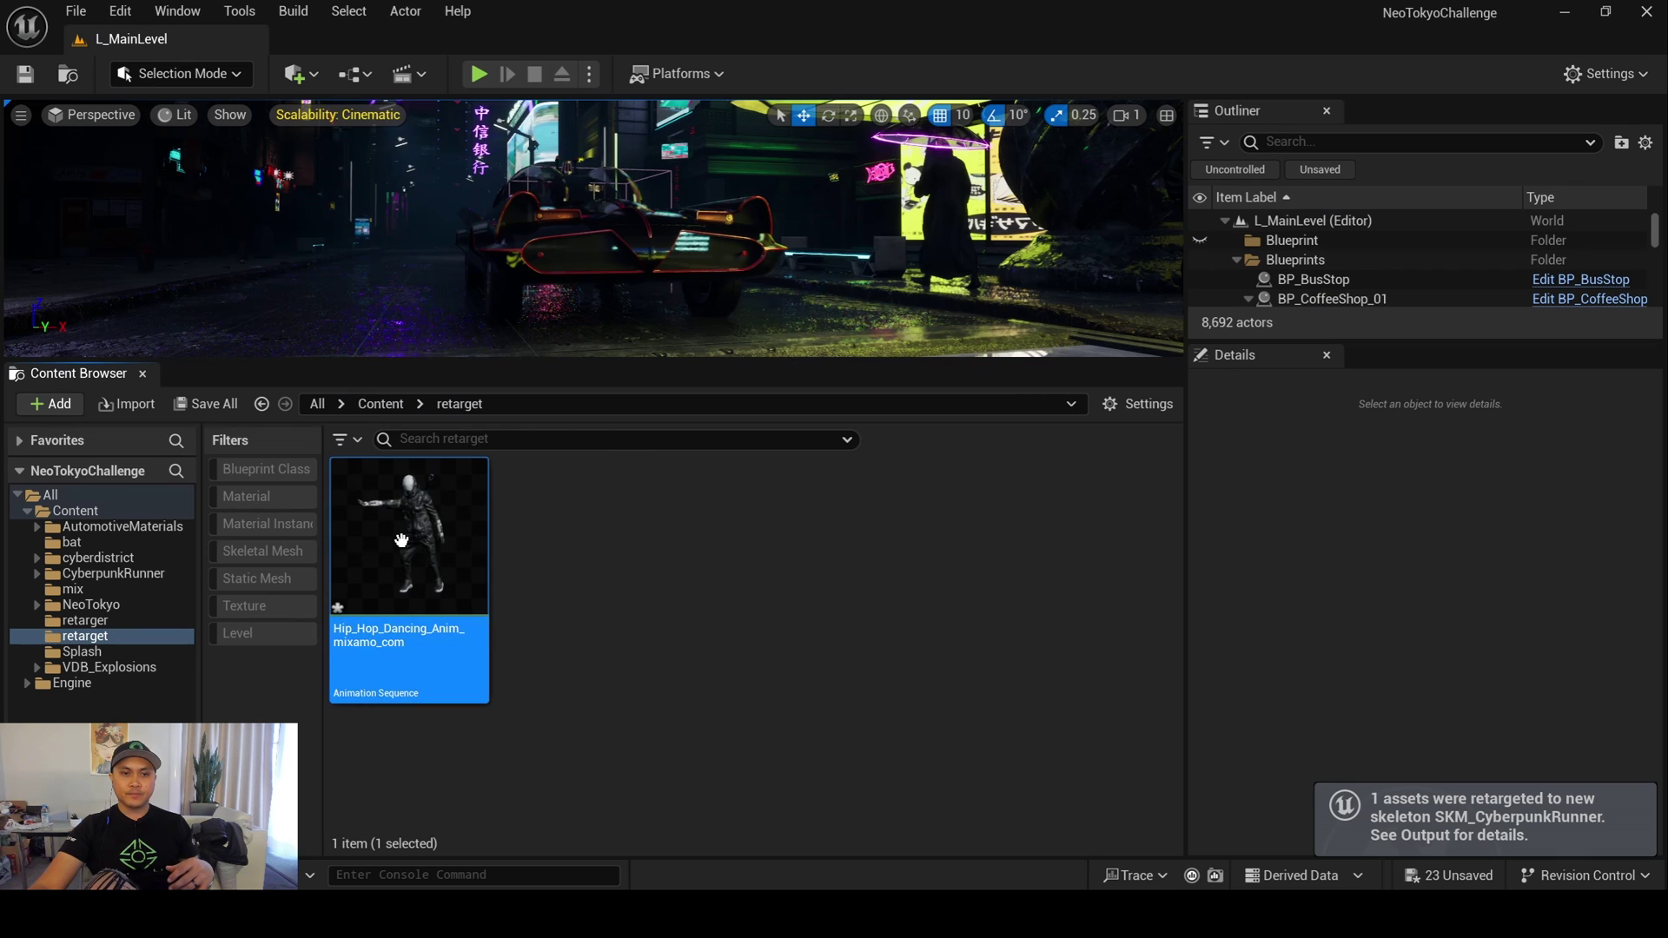
- Open the retargeted Hip_Hop_Dancing animation sequence from the retarget folder
double_click(412, 543)
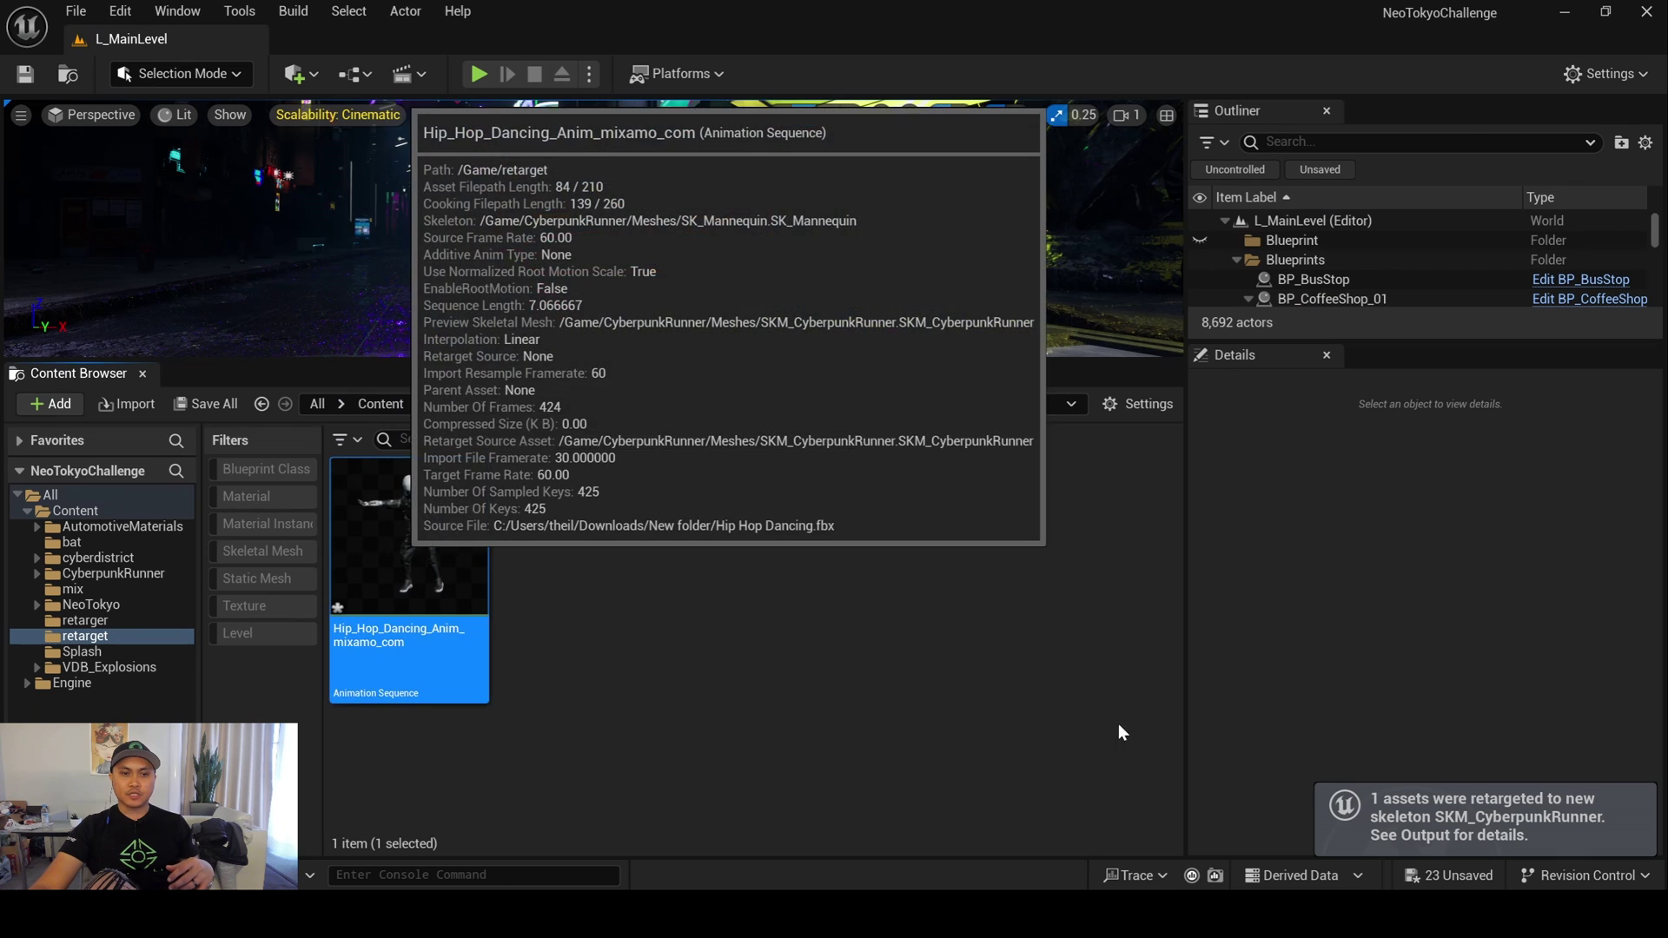